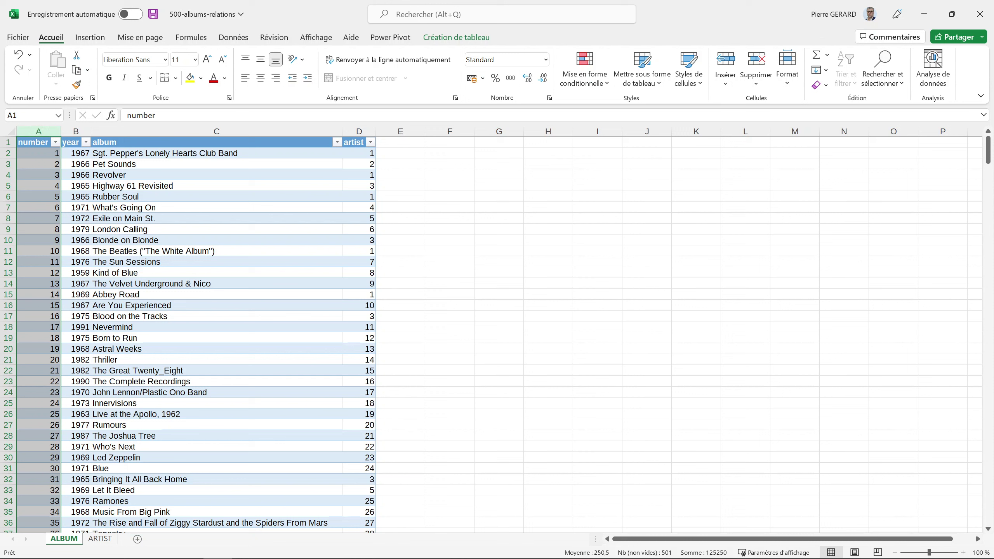
Examine the number, year, album and artist columns on the ALBUM sheet and the artist list on the ARTIST sheet.
{"action": "left_click", "coordinate": [38, 197]}
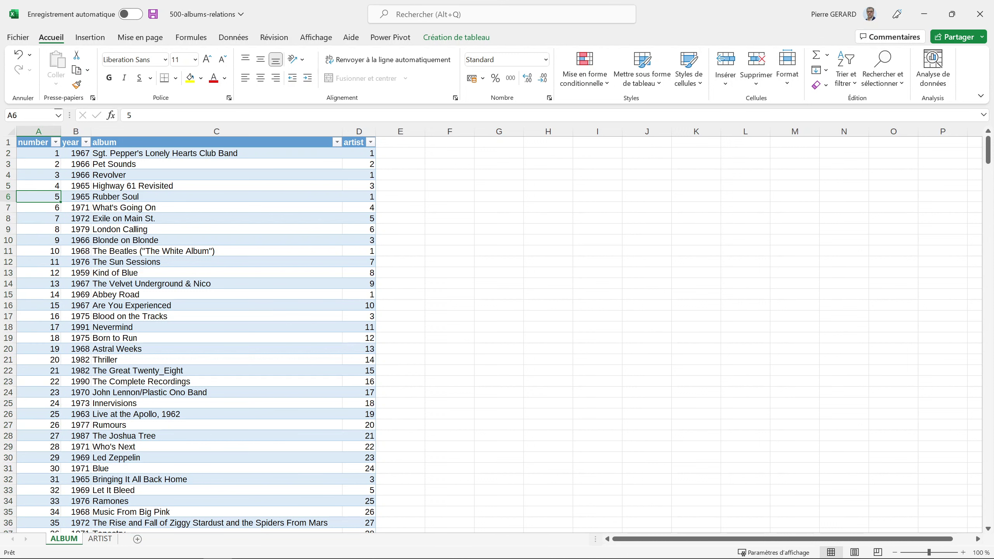
{"action": "left_click", "coordinate": [77, 197]}
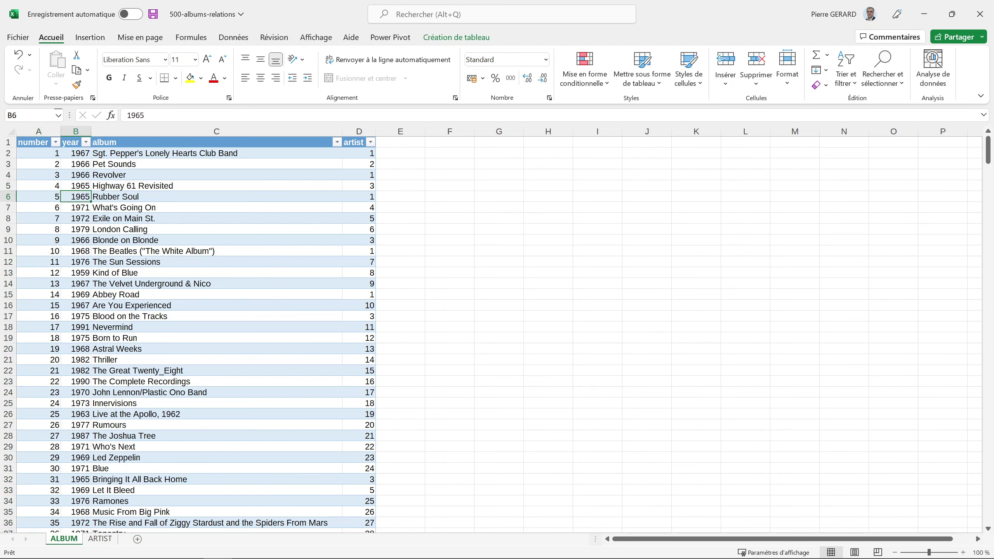
{"action": "left_click", "coordinate": [217, 197]}
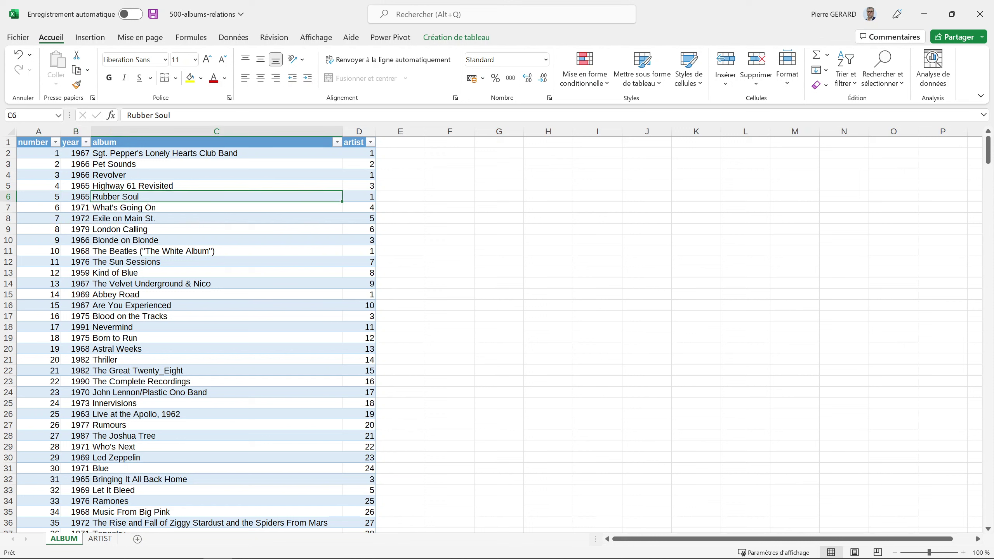
{"action": "left_click", "coordinate": [359, 196]}
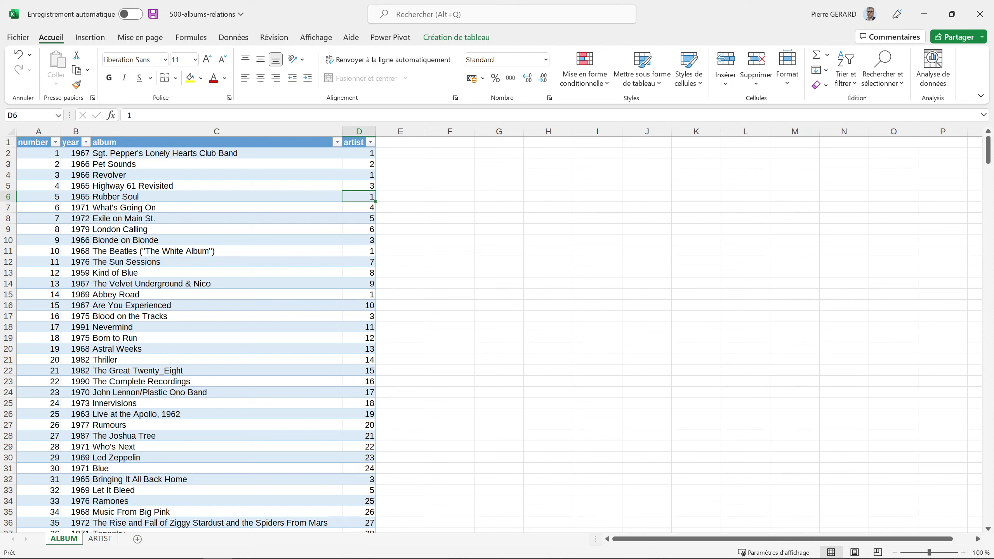
{"action": "left_click", "coordinate": [101, 540]}
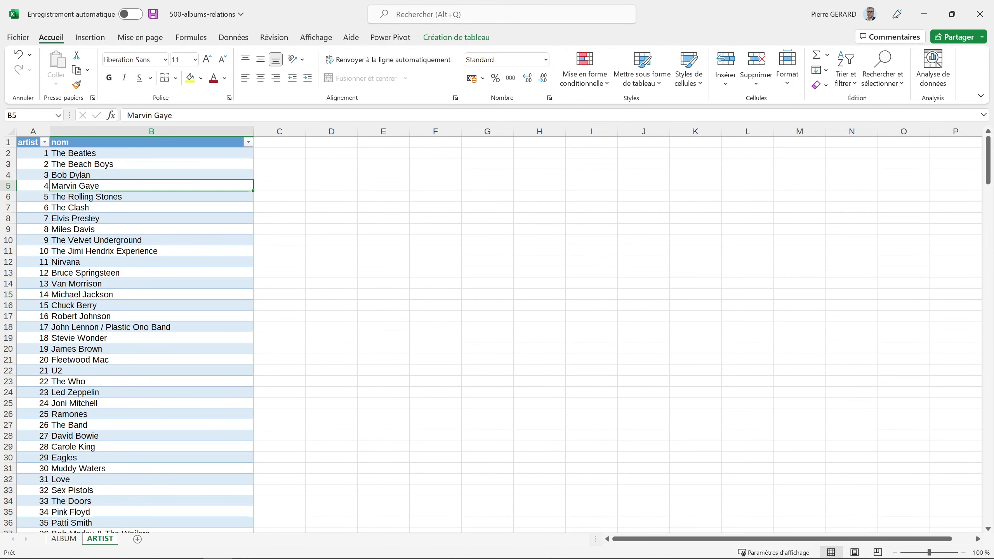
{"action": "left_click", "coordinate": [33, 153]}
{"action": "left_click", "coordinate": [79, 153]}
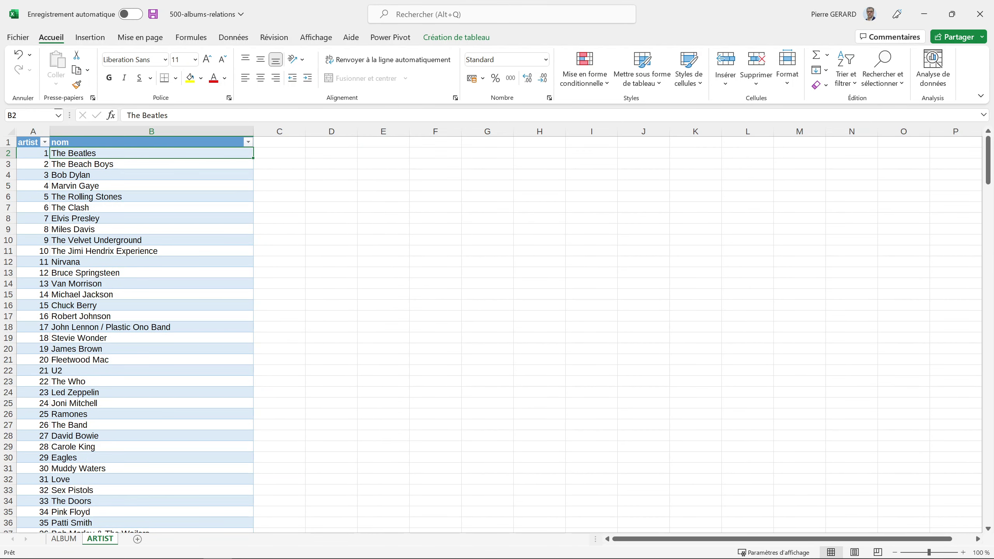
{"action": "left_click", "coordinate": [63, 539]}
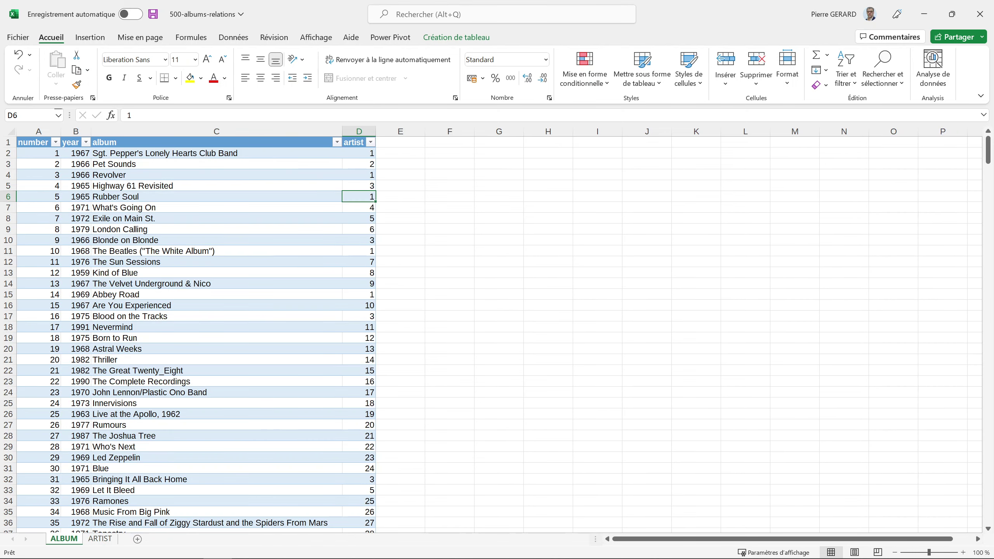
{"action": "left_click", "coordinate": [216, 153]}
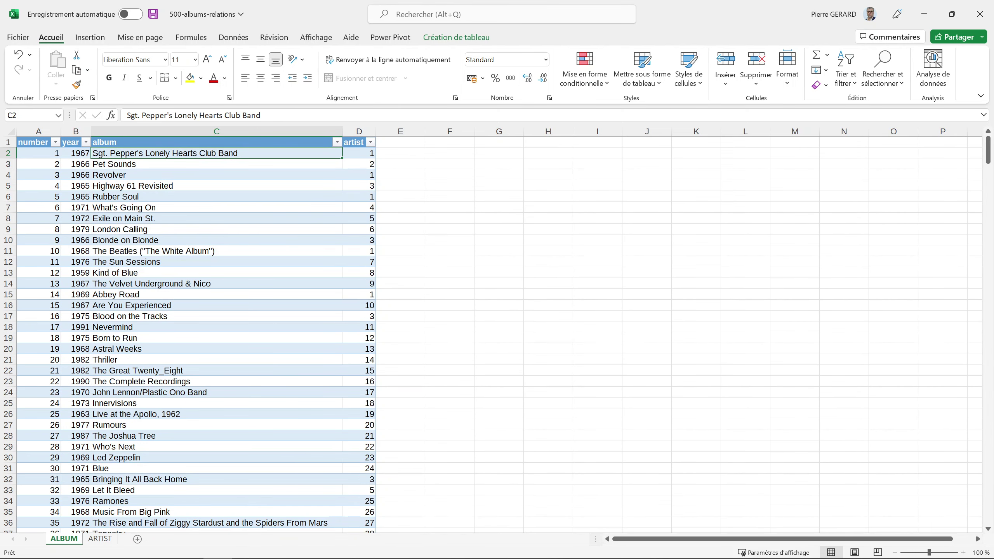
Insert a pivot table from the TAlbums table on the existing ALBUM sheet at cell F1.
{"action": "left_click", "coordinate": [217, 219]}
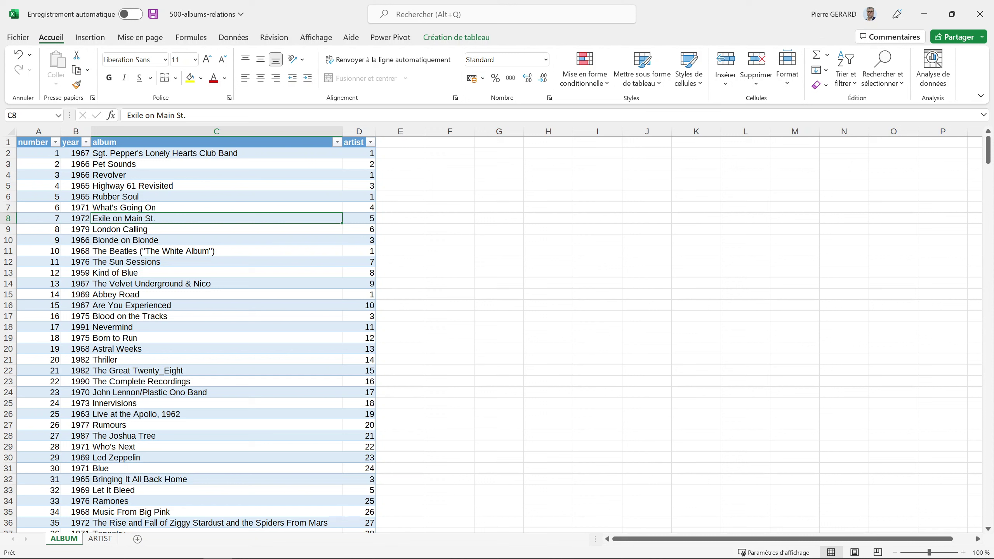
{"action": "left_click", "coordinate": [90, 38]}
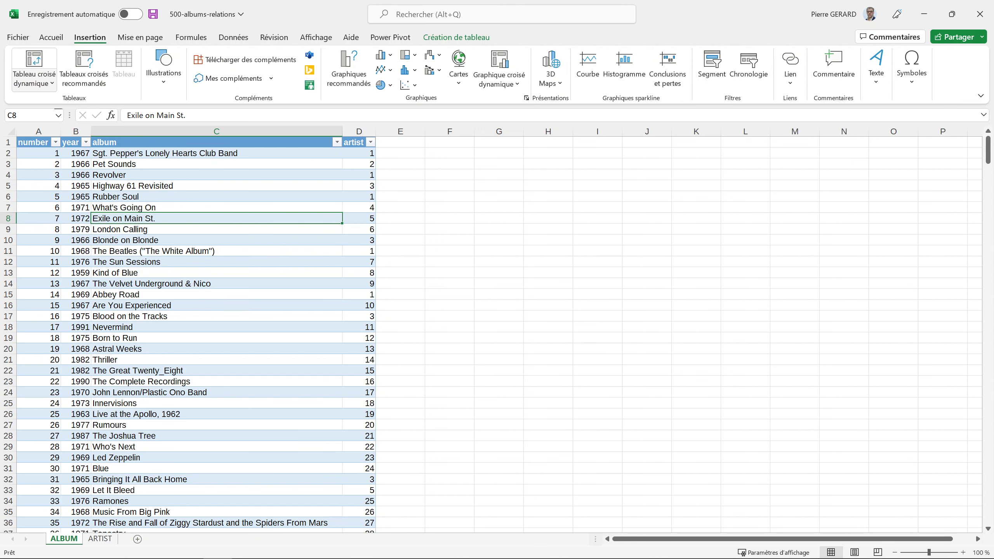
{"action": "left_click", "coordinate": [34, 78]}
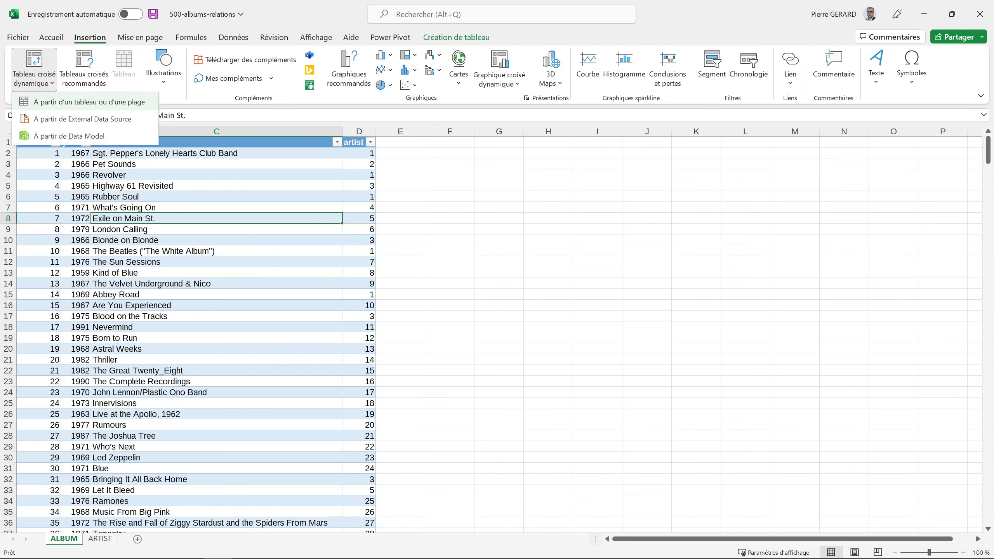
{"action": "left_click", "coordinate": [89, 102]}
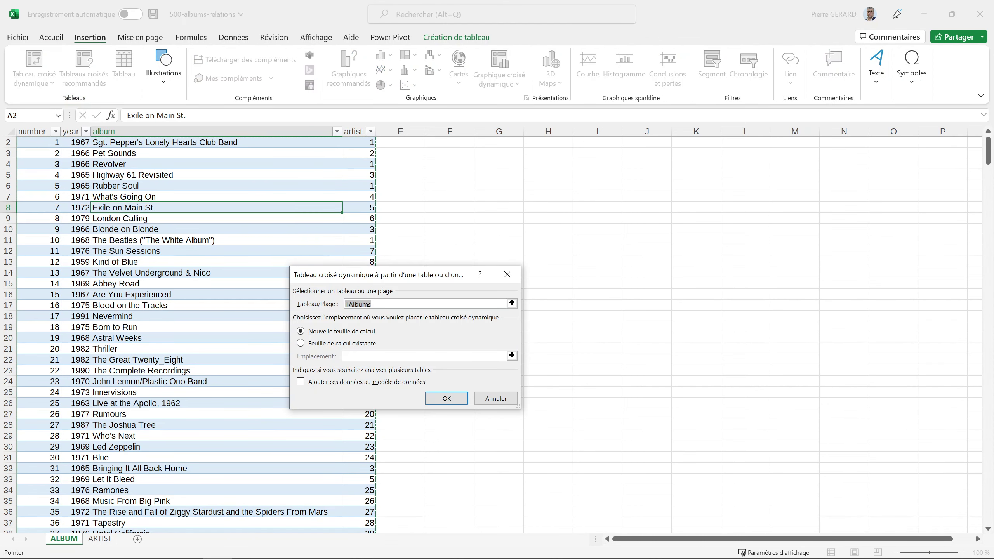
{"action": "left_click", "coordinate": [301, 343]}
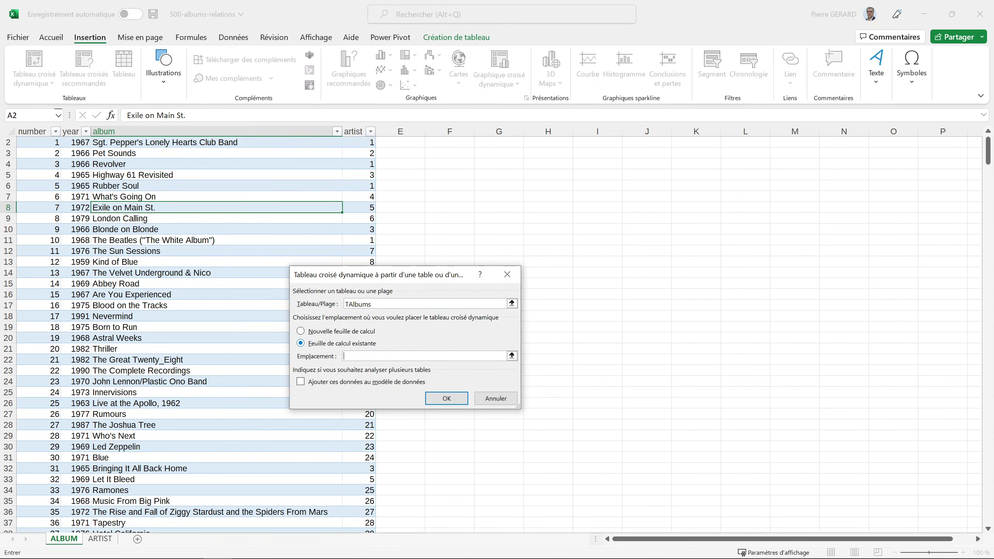
{"action": "scroll", "coordinate": [212, 329], "scroll_direction": "up", "scroll_amount": 1}
{"action": "left_click", "coordinate": [450, 142]}
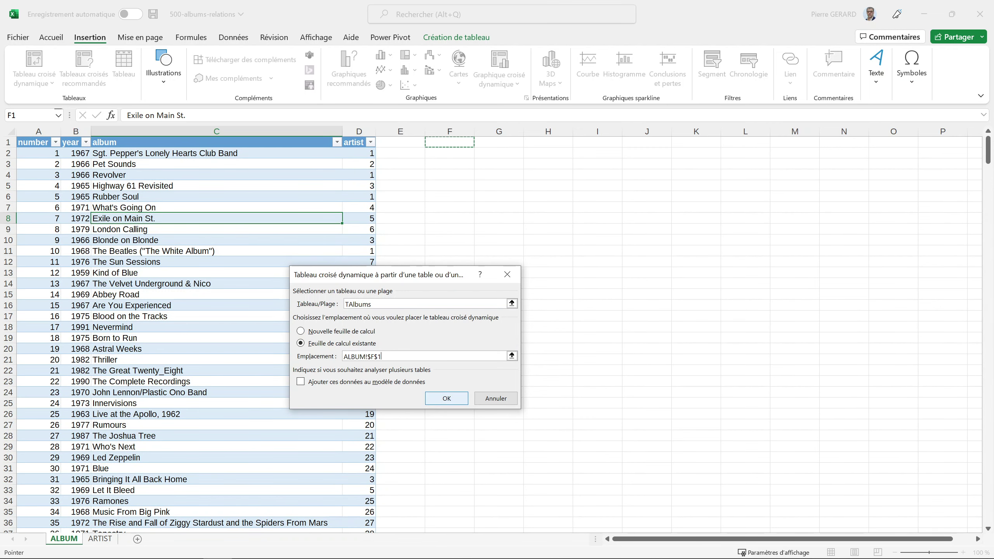
{"action": "left_click", "coordinate": [446, 399]}
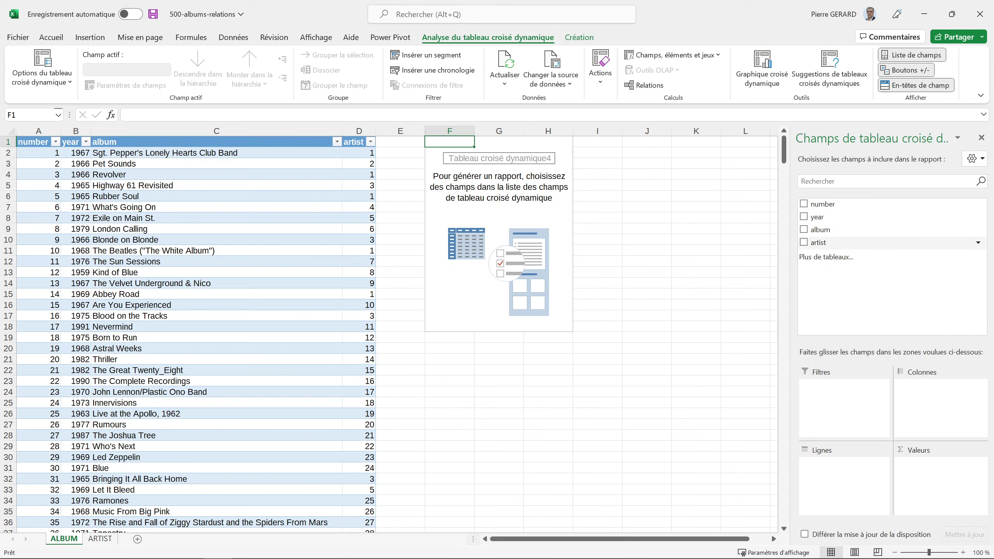
Add the number field to the pivot table's values and summarise it by count (Nombre).
{"action": "left_click_drag", "start_coordinate": [823, 204], "coordinate": [939, 466]}
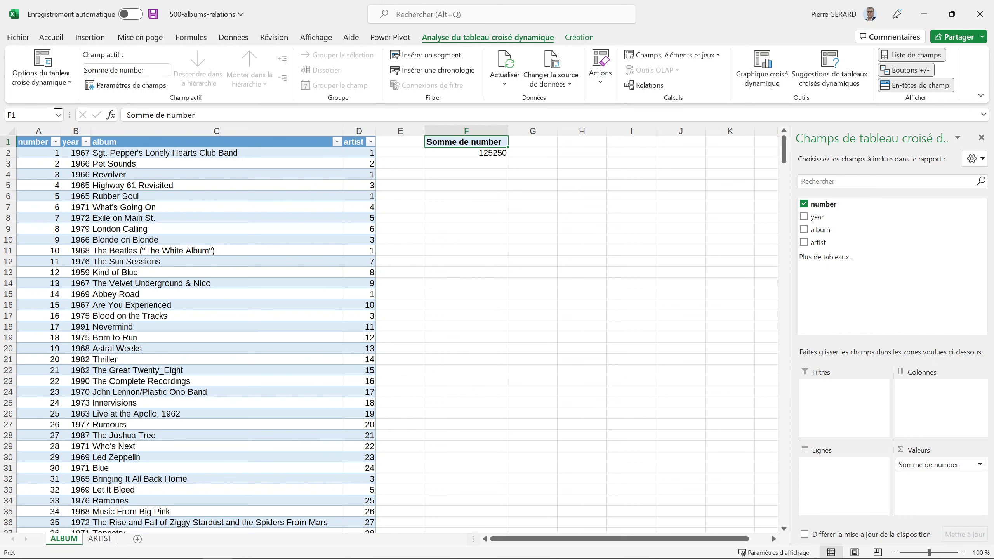
{"action": "left_click", "coordinate": [980, 465]}
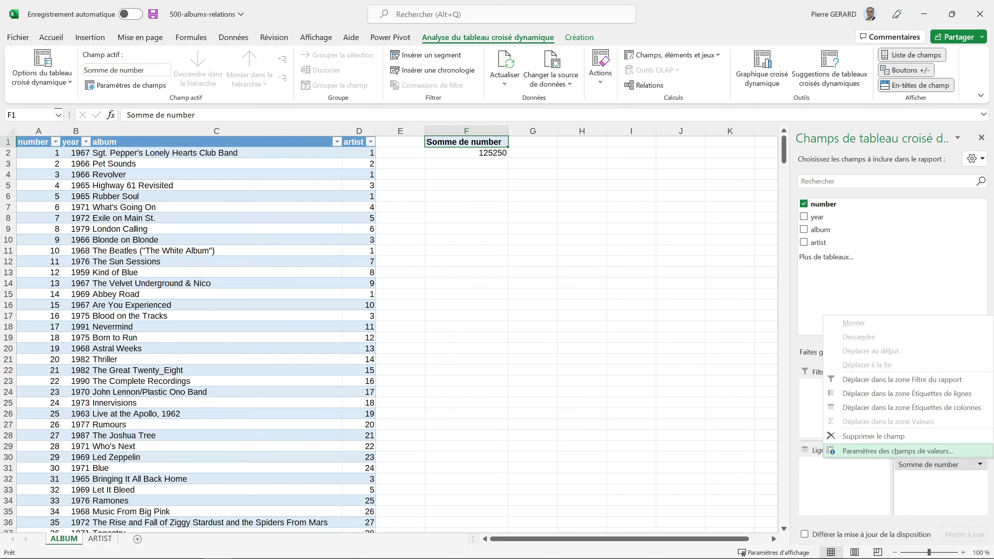
{"action": "left_click", "coordinate": [898, 451]}
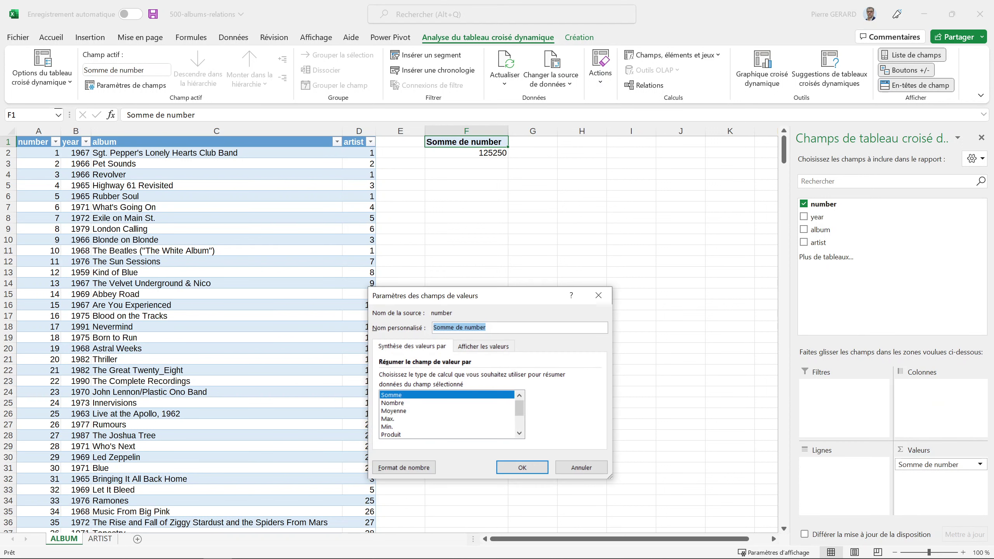
{"action": "left_click", "coordinate": [393, 403]}
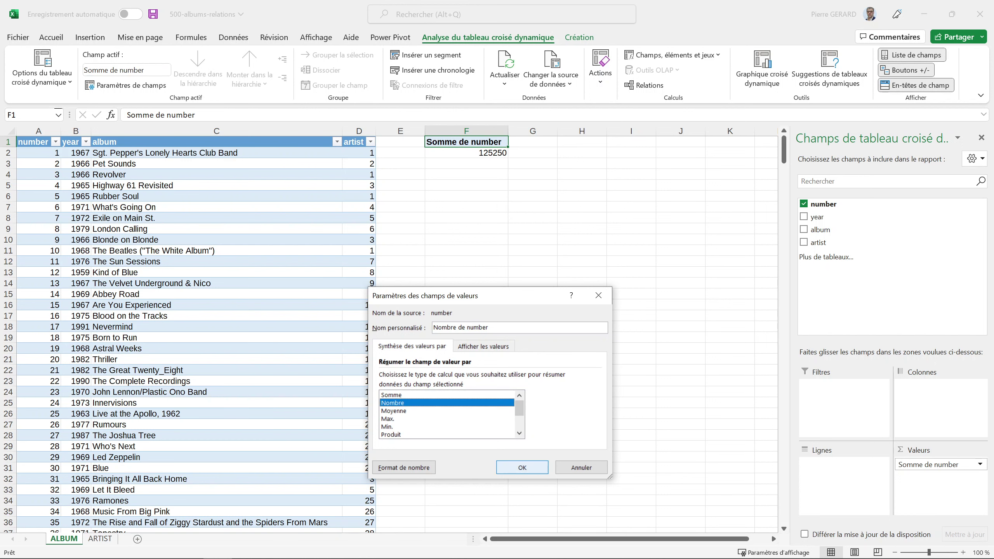
{"action": "key", "text": "Return"}
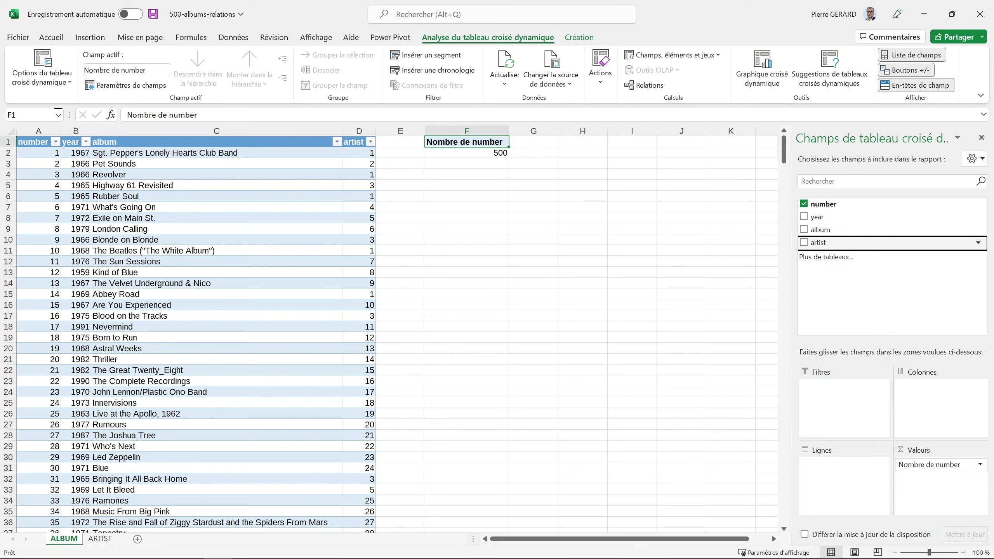
Add the artist field to the pivot table's rows and look through the resulting rows.
{"action": "left_click_drag", "start_coordinate": [818, 243], "coordinate": [842, 470]}
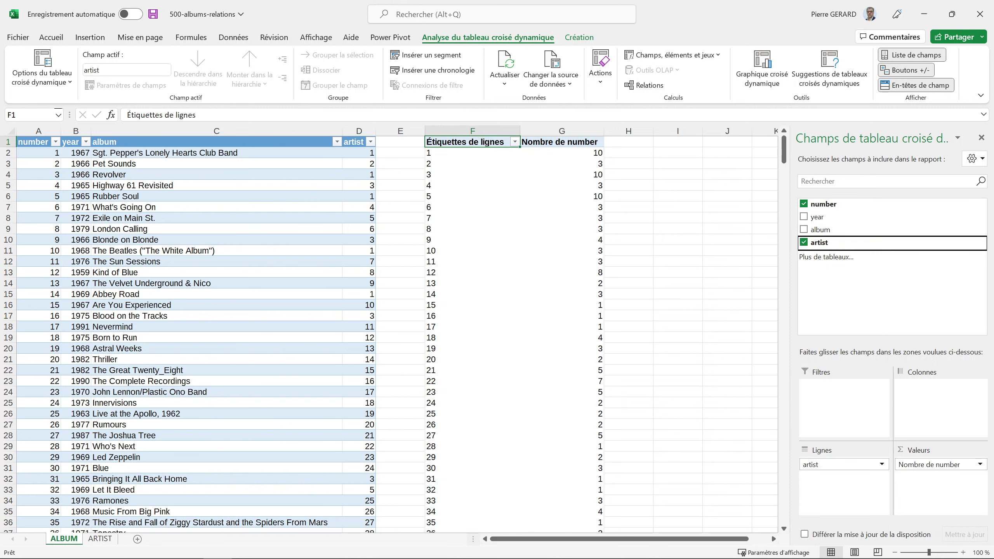
{"action": "scroll", "coordinate": [391, 333], "scroll_direction": "down", "scroll_amount": 8}
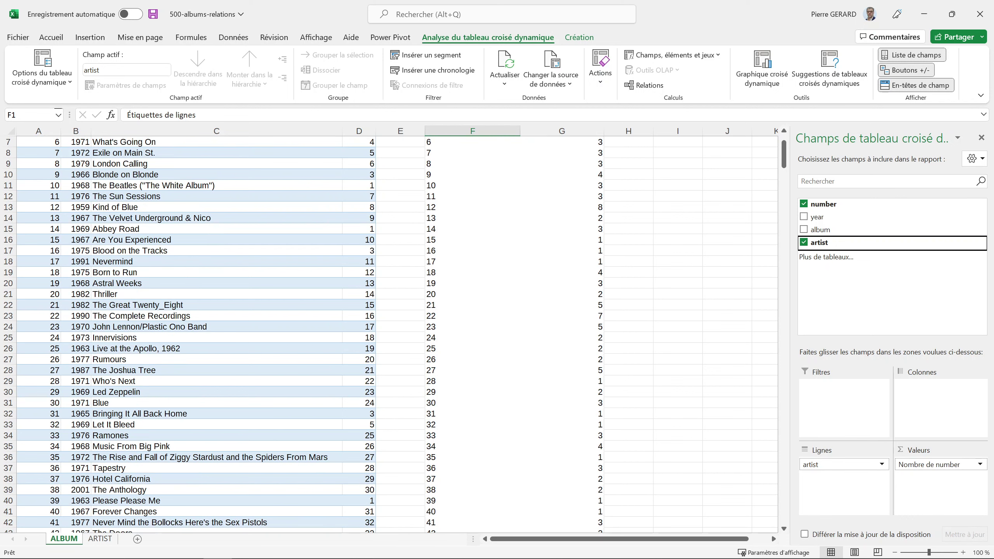
{"action": "scroll", "coordinate": [391, 333], "scroll_direction": "up", "scroll_amount": 8}
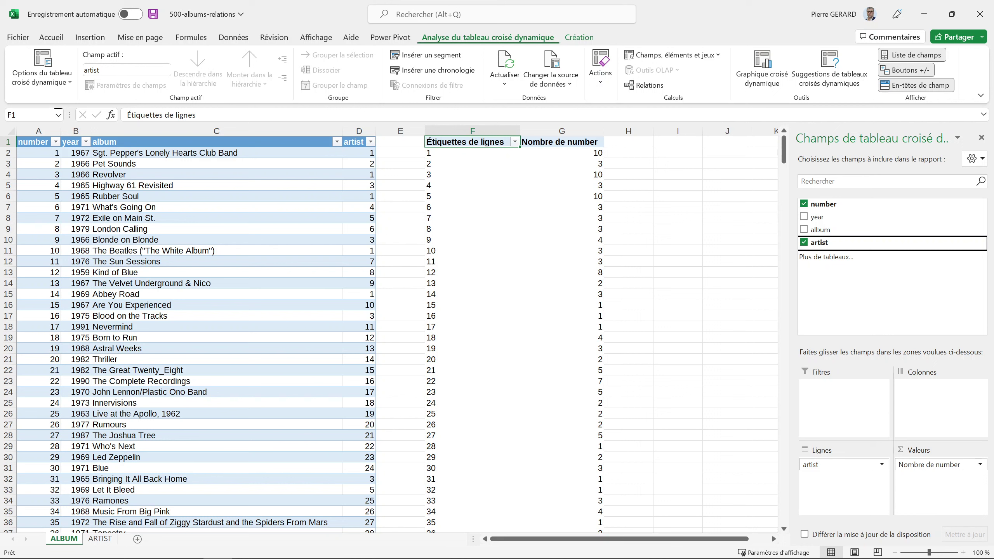
Change the pivot table's report layout to tabular form.
{"action": "left_click", "coordinate": [579, 37]}
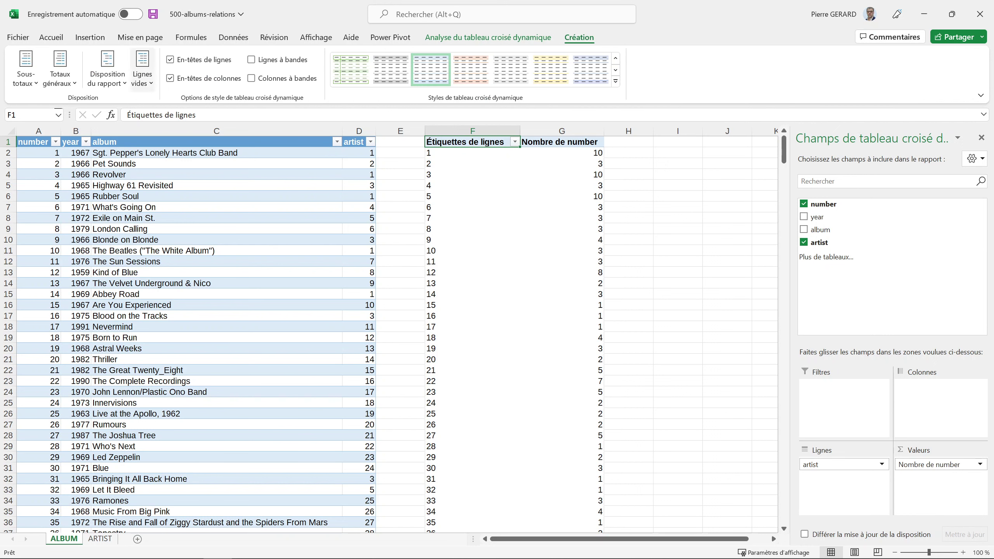
{"action": "left_click", "coordinate": [142, 71]}
{"action": "left_click", "coordinate": [107, 71]}
{"action": "left_click", "coordinate": [166, 164]}
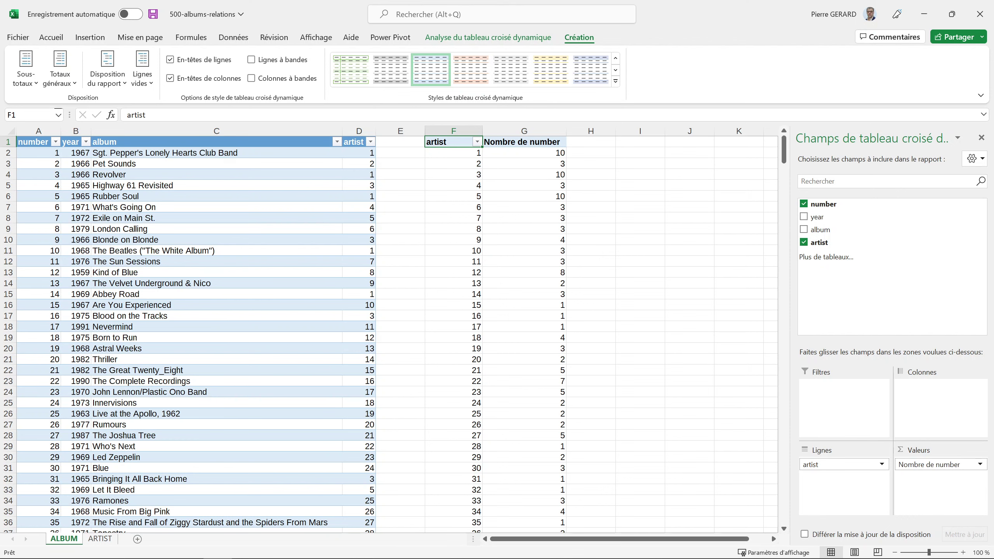
Compare the artist identifiers in the pivot table with the artist names on the ARTIST sheet.
{"action": "scroll", "coordinate": [383, 333], "scroll_direction": "down", "scroll_amount": 5}
{"action": "scroll", "coordinate": [383, 333], "scroll_direction": "up", "scroll_amount": 5}
{"action": "left_click_drag", "start_coordinate": [428, 153], "coordinate": [428, 196]}
{"action": "left_click", "coordinate": [453, 251]}
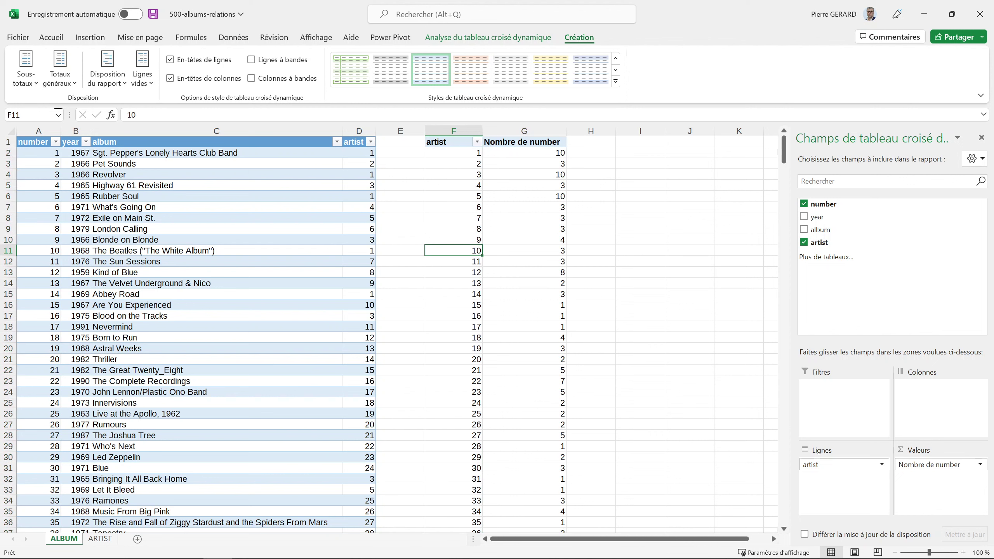
{"action": "left_click", "coordinate": [641, 272]}
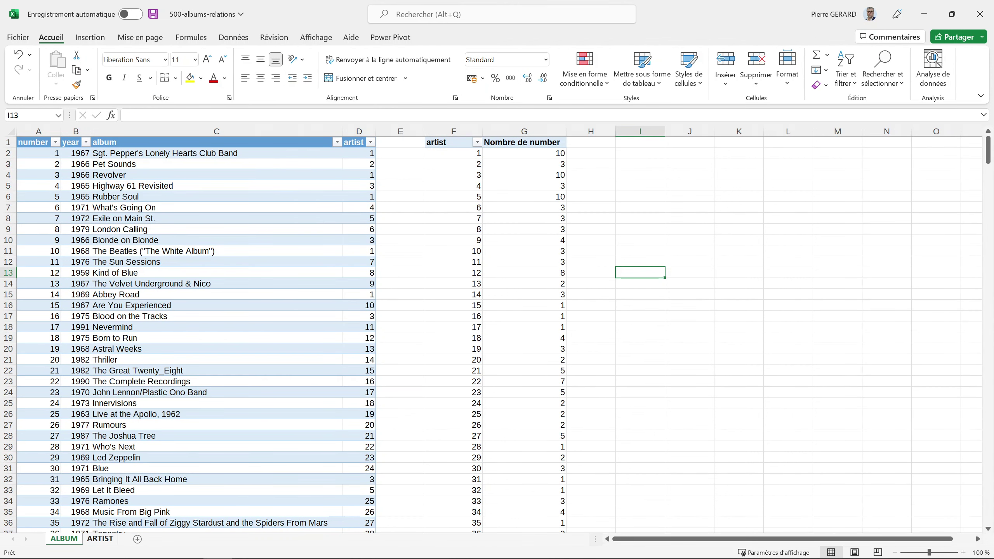
{"action": "left_click", "coordinate": [99, 539]}
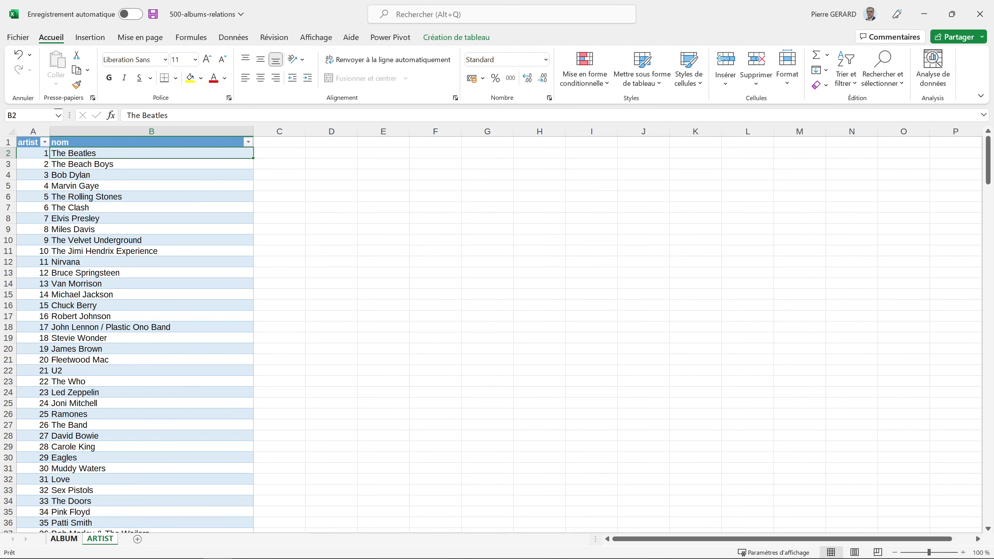
{"action": "left_click", "coordinate": [63, 539]}
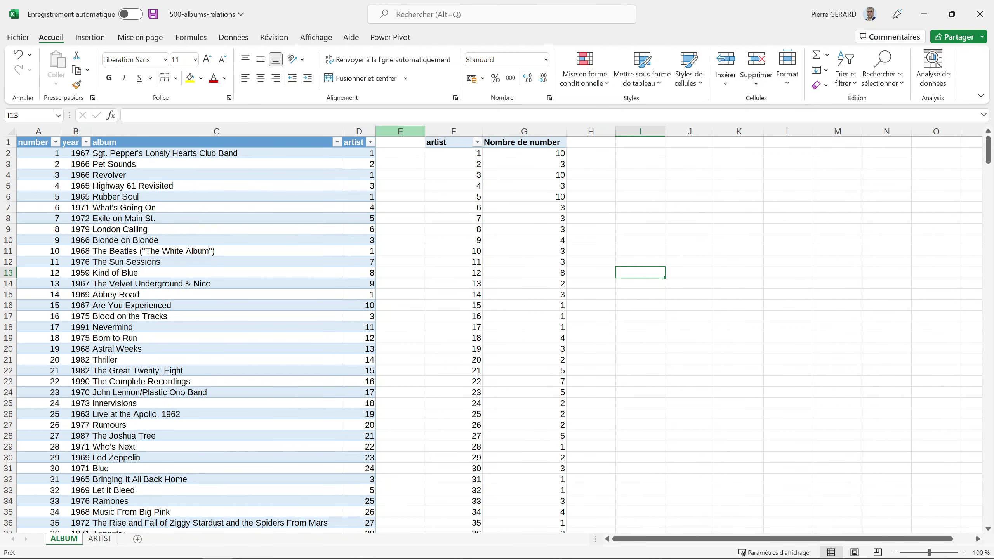
Delete columns F and G holding the pivot table from the ALBUM sheet.
{"action": "left_click", "coordinate": [400, 131]}
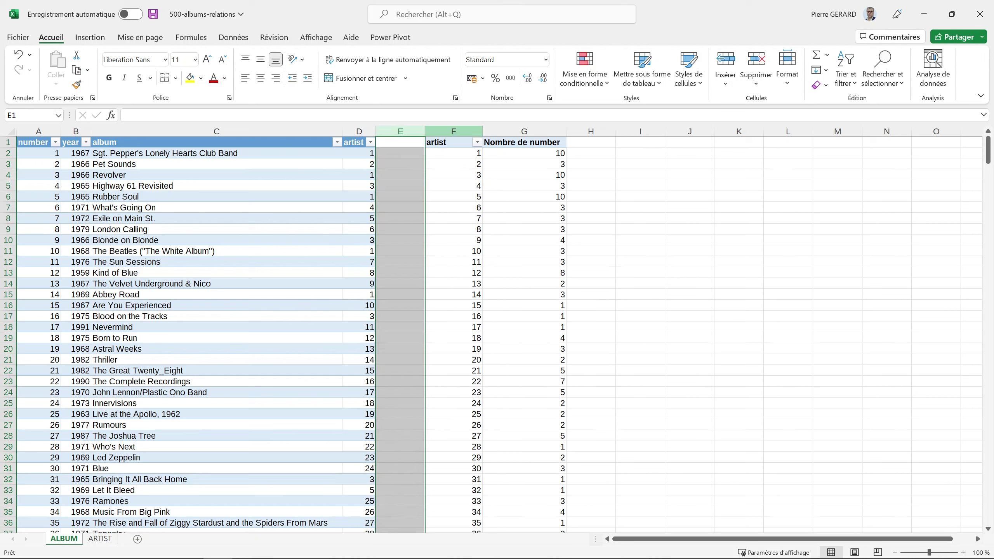
{"action": "left_click_drag", "start_coordinate": [453, 131], "coordinate": [524, 132]}
{"action": "right_click", "coordinate": [533, 132]}
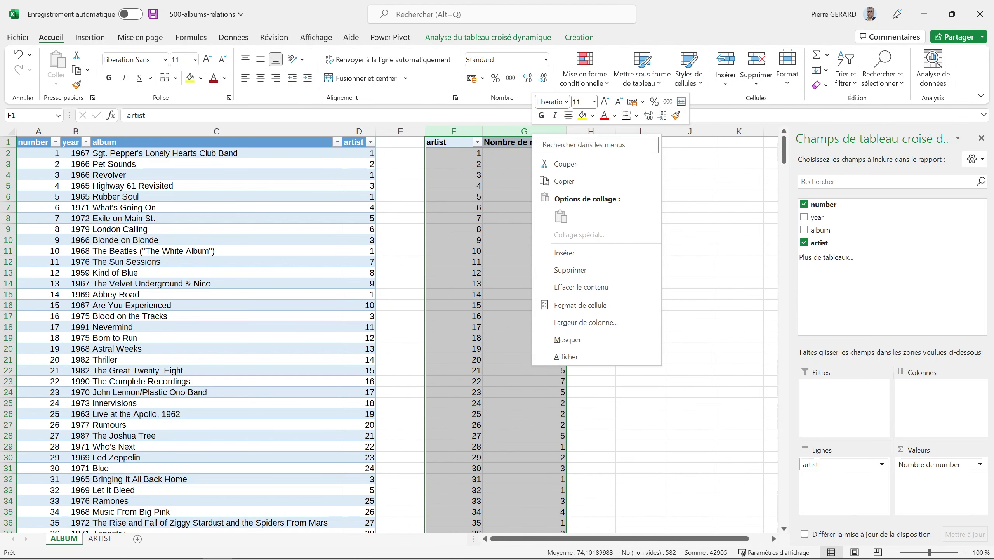
{"action": "left_click", "coordinate": [548, 270]}
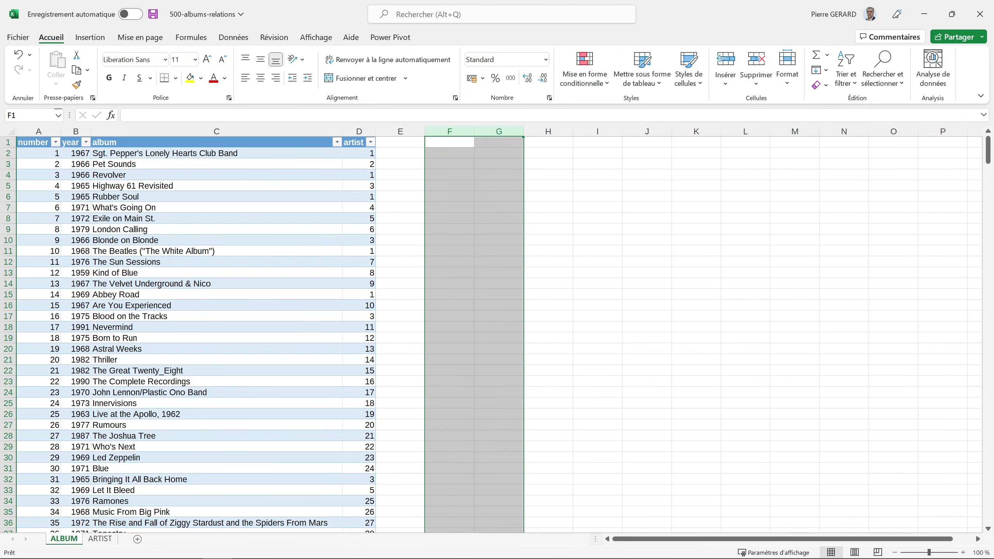
{"action": "left_click", "coordinate": [499, 294]}
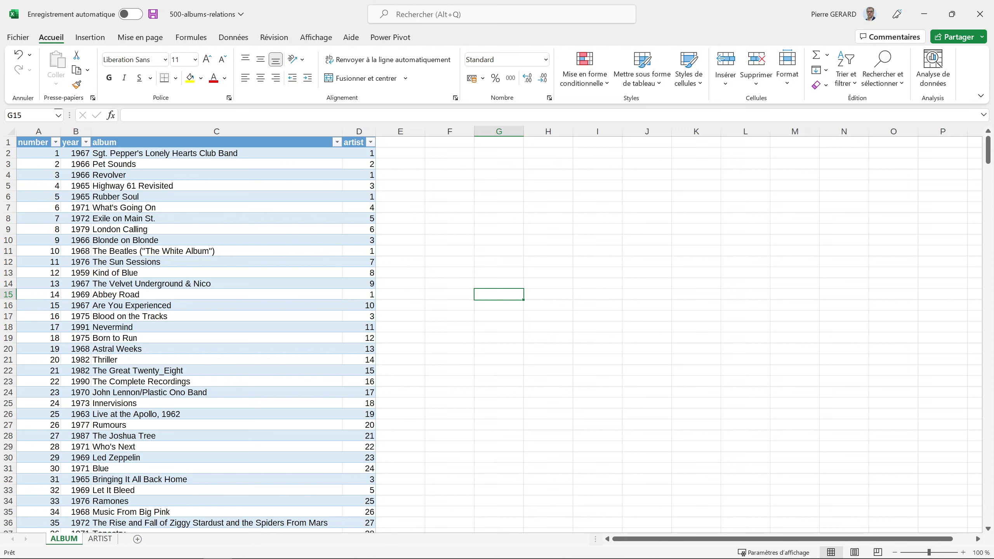
Examine the linking artist column on the ALBUM sheet and its counterpart on the ARTIST sheet.
{"action": "left_click", "coordinate": [359, 131]}
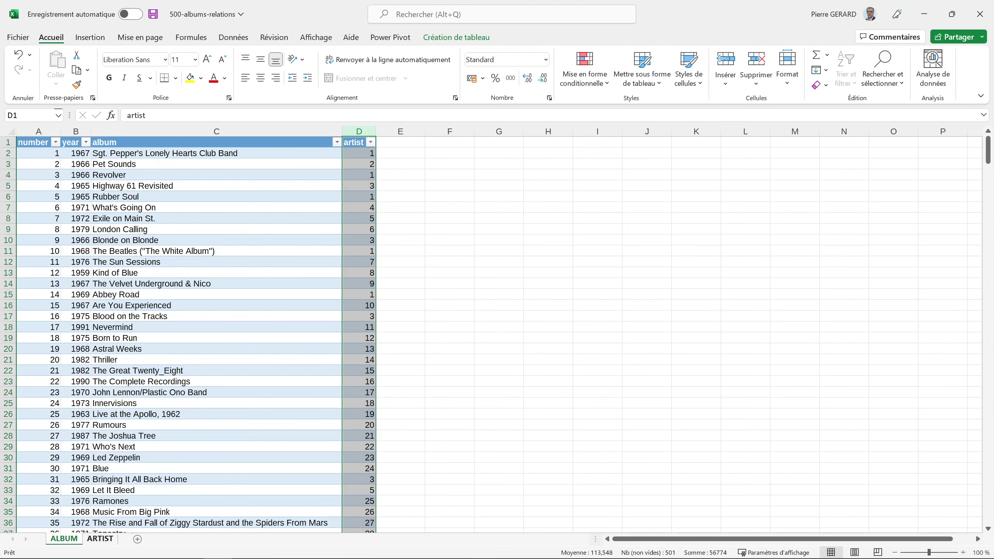
{"action": "left_click", "coordinate": [100, 539]}
{"action": "left_click", "coordinate": [34, 131]}
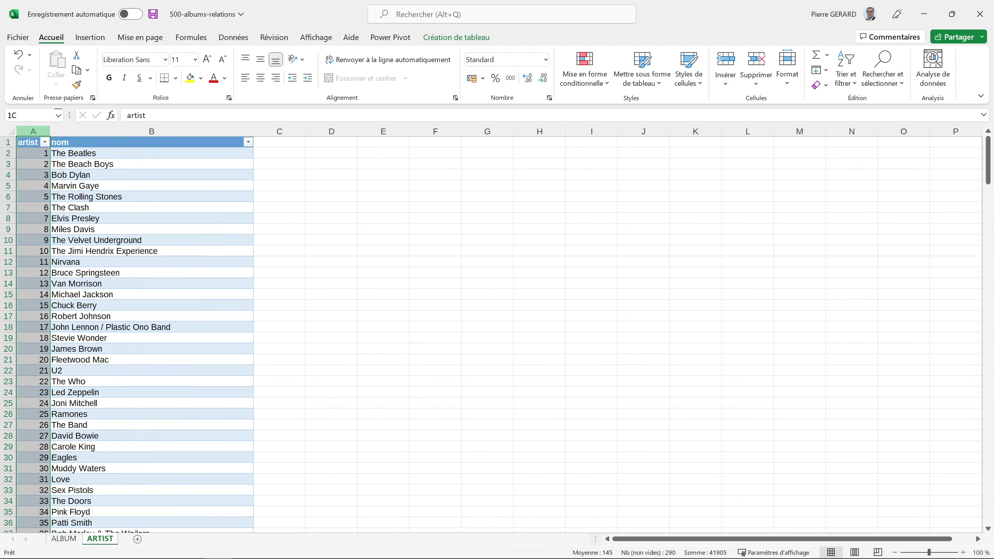
Start a new table relationship from the ALBUM sheet with the data model table TAlbums as its table.
{"action": "left_click", "coordinate": [63, 539]}
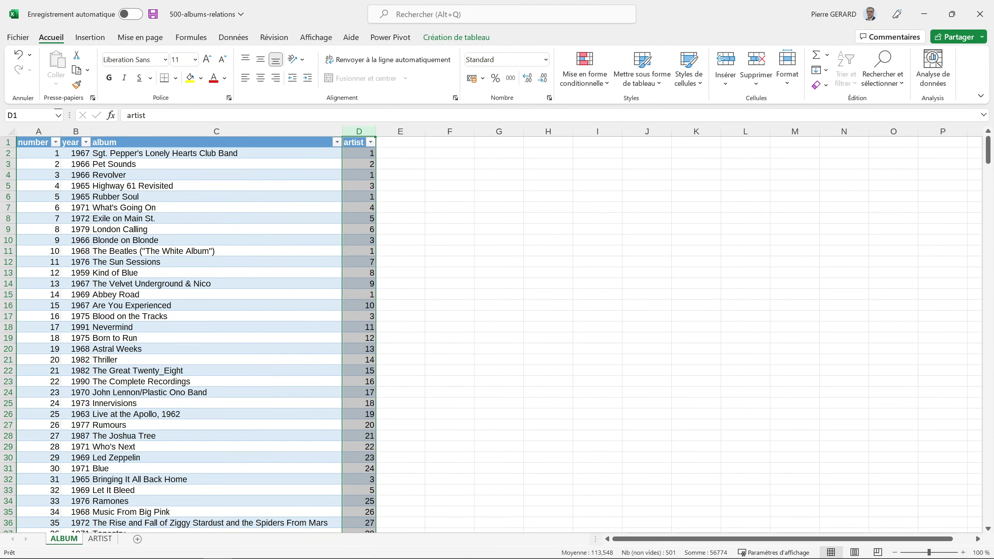
{"action": "left_click", "coordinate": [100, 539]}
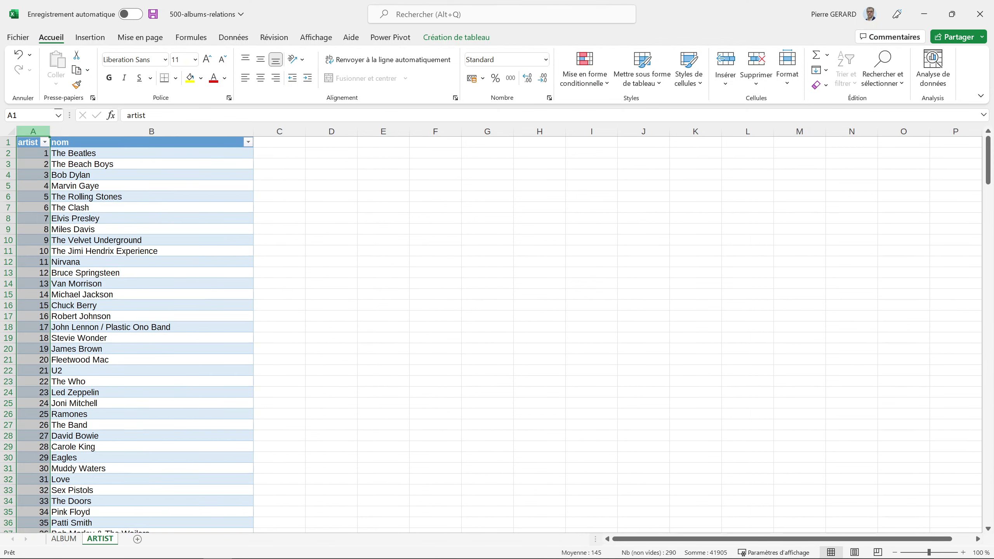
{"action": "left_click", "coordinate": [63, 539]}
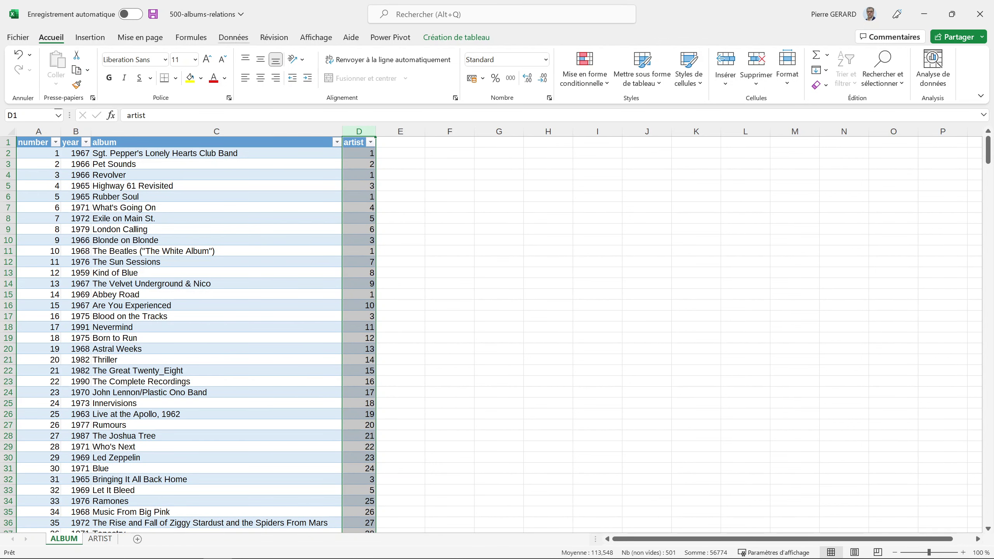
{"action": "left_click", "coordinate": [234, 37]}
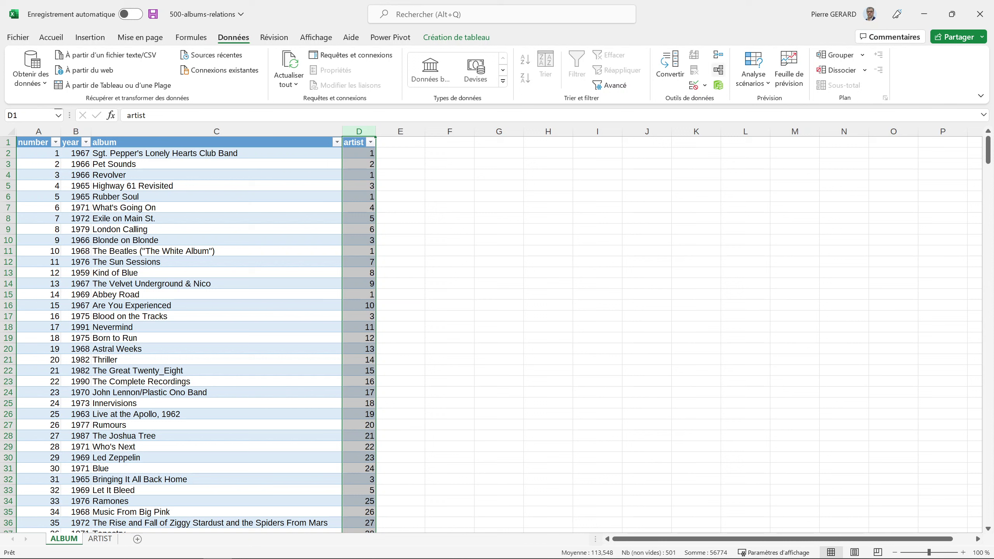
{"action": "left_click", "coordinate": [718, 70]}
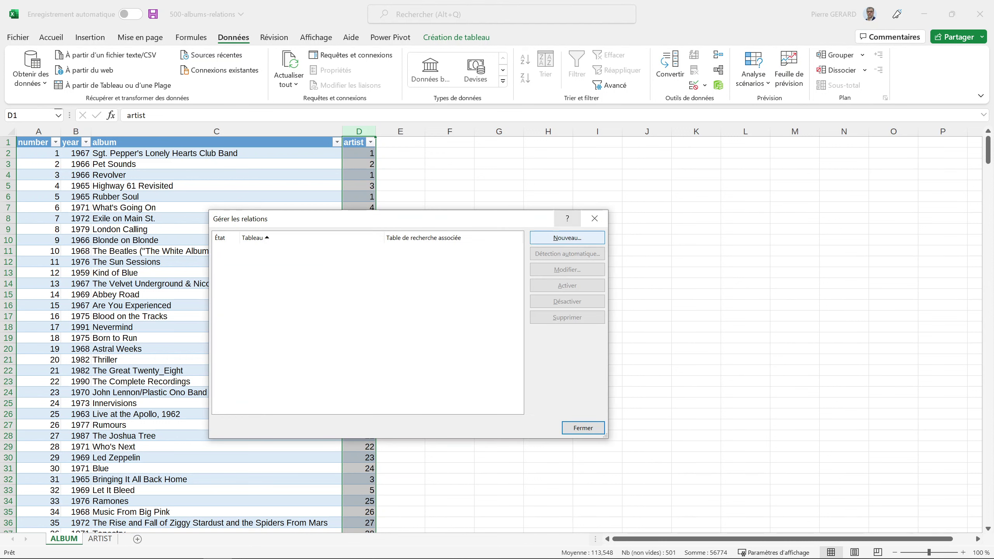
{"action": "left_click", "coordinate": [567, 238]}
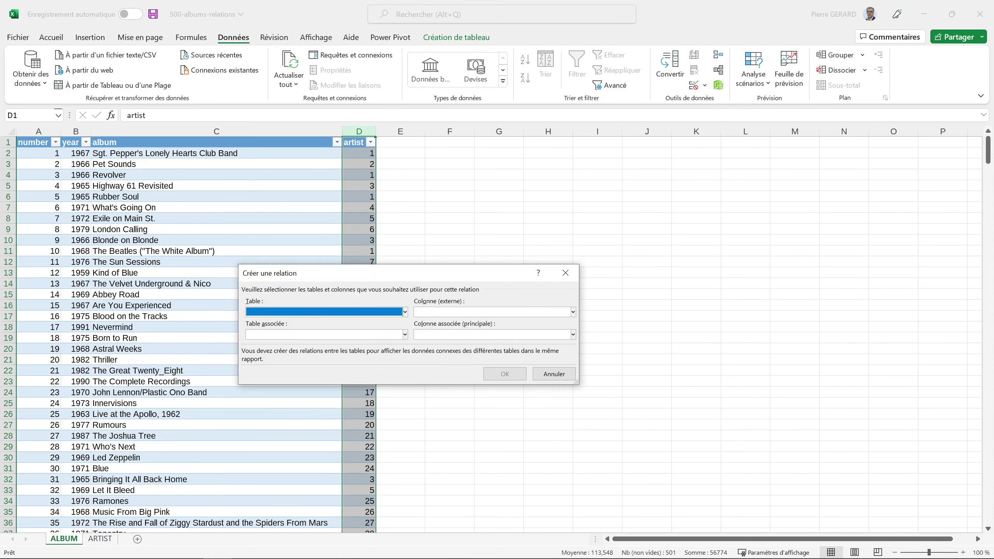
{"action": "key", "text": "alt+Down"}
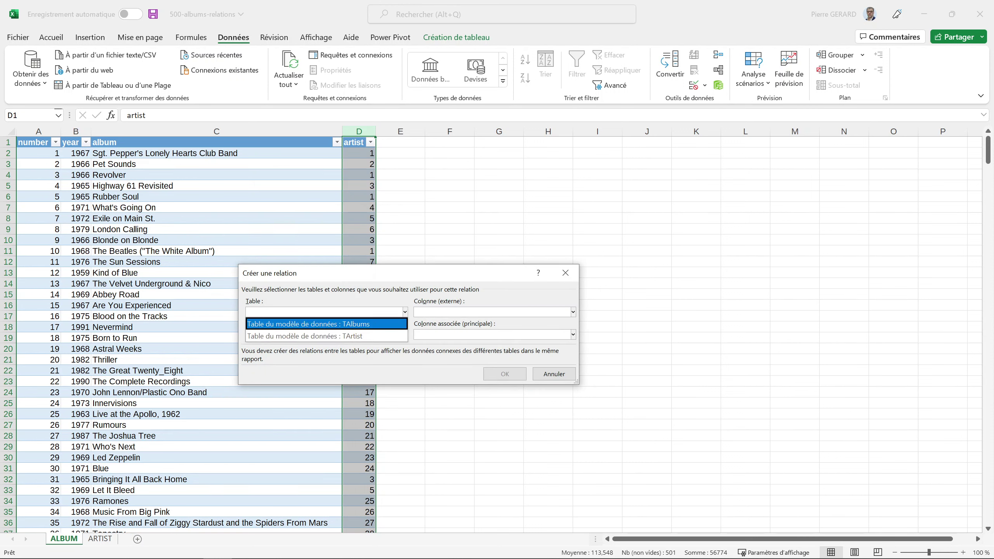
{"action": "key", "text": "Return"}
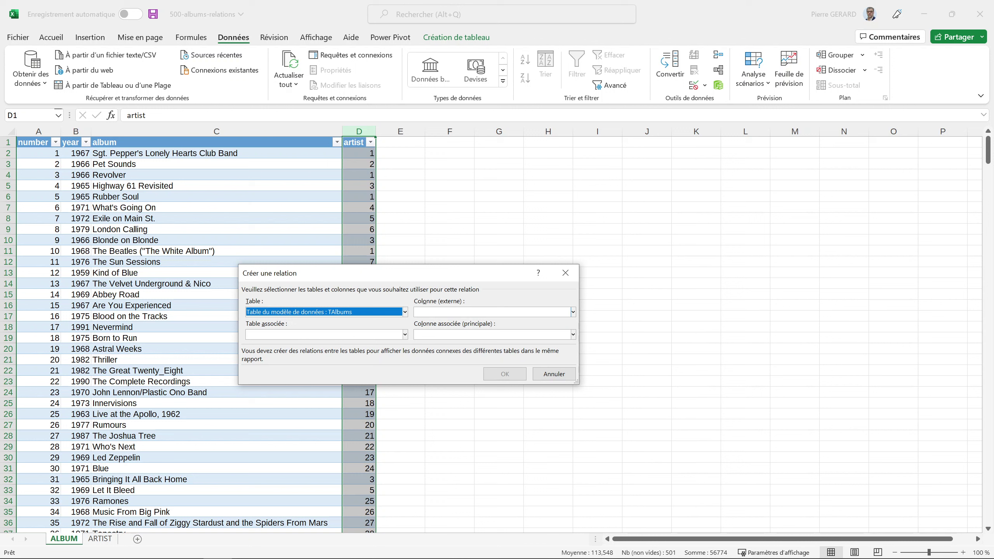
Choose artist as the foreign column of TAlbums for the new relationship.
{"action": "key", "text": "Tab"}
{"action": "key", "text": "alt+Down"}
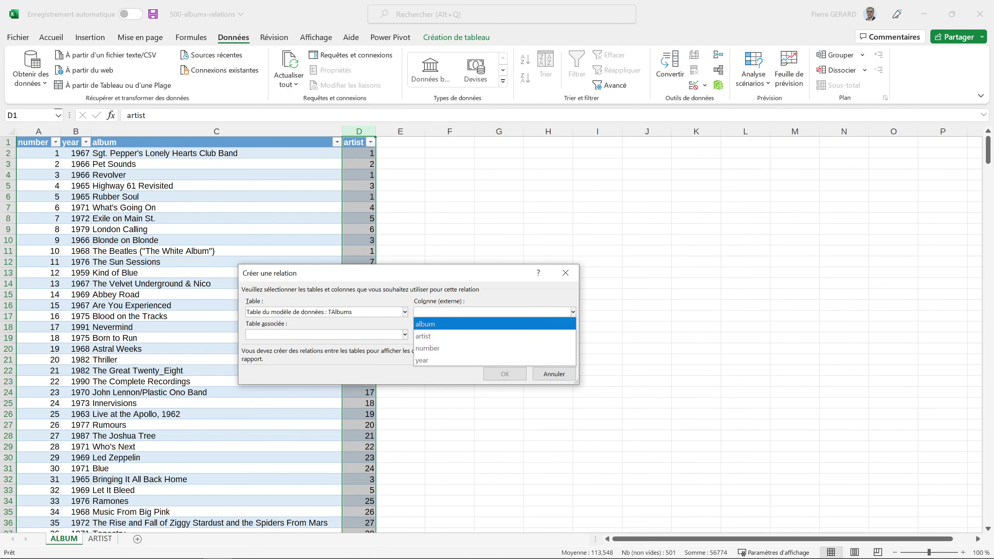
{"action": "key", "text": "Down"}
{"action": "key", "text": "Down"}
{"action": "key", "text": "Down"}
{"action": "key", "text": "Up"}
{"action": "key", "text": "Up"}
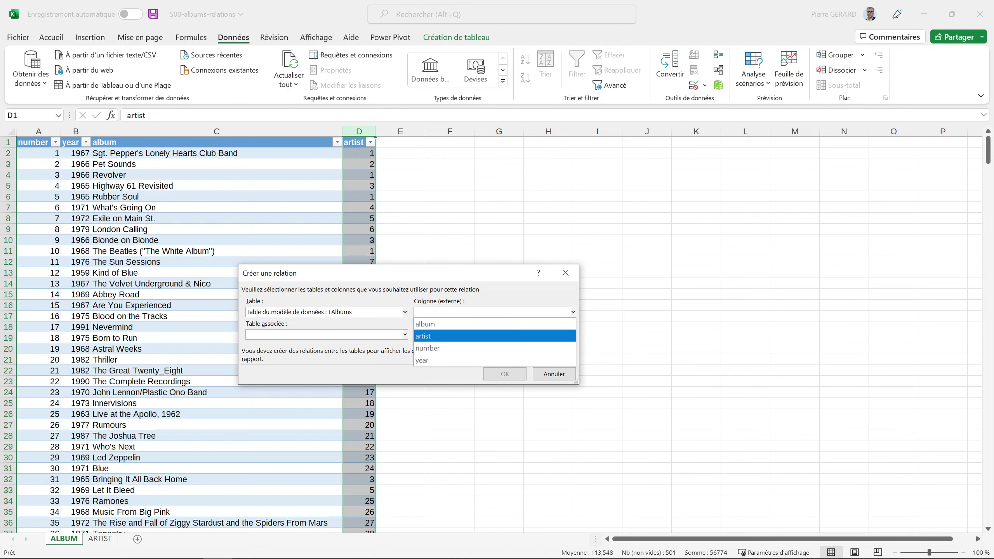
{"action": "key", "text": "Return"}
Set TArtist as the related table with artist as its primary column, and create the relationship.
{"action": "key", "text": "Tab"}
{"action": "key", "text": "alt+Down"}
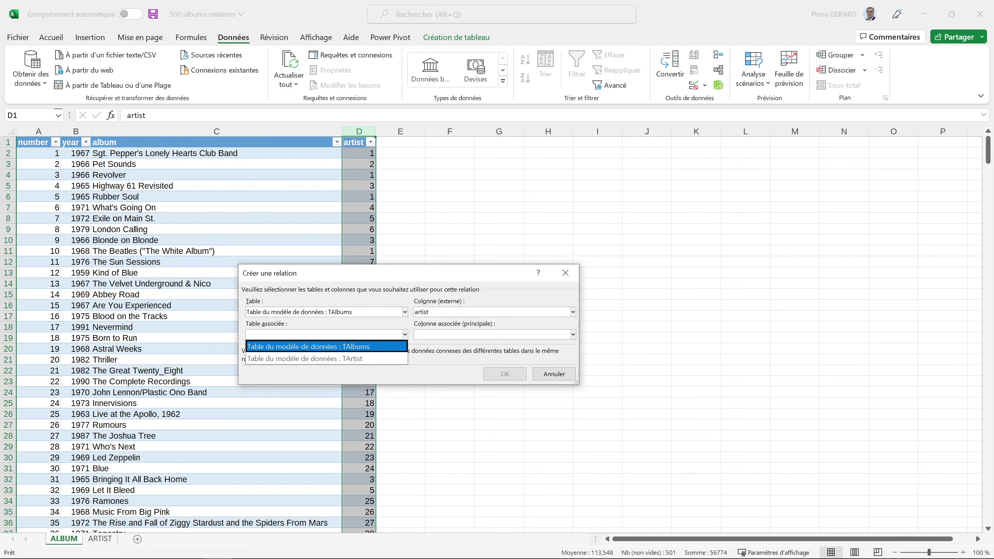
{"action": "key", "text": "Down"}
{"action": "key", "text": "Return"}
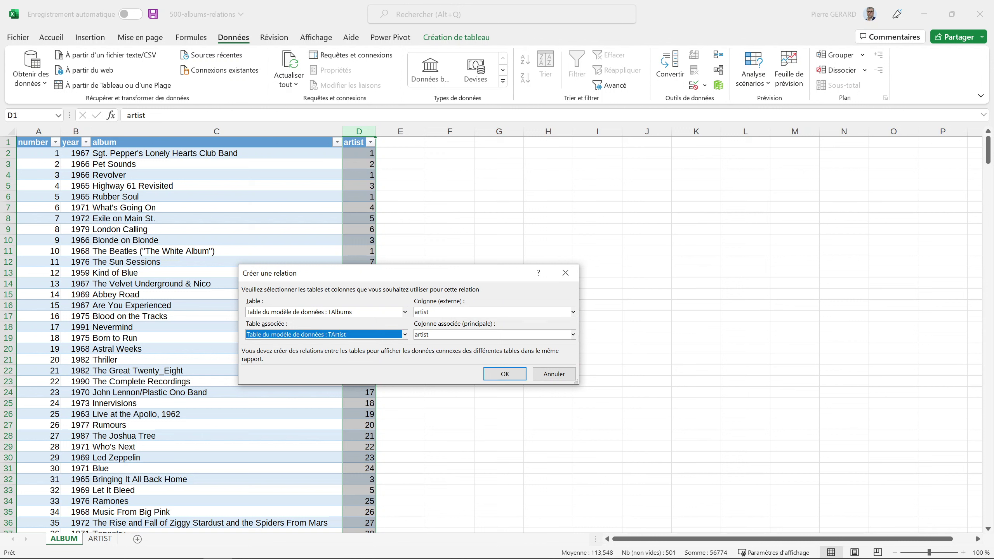
{"action": "key", "text": "Tab"}
{"action": "key", "text": "alt+Down"}
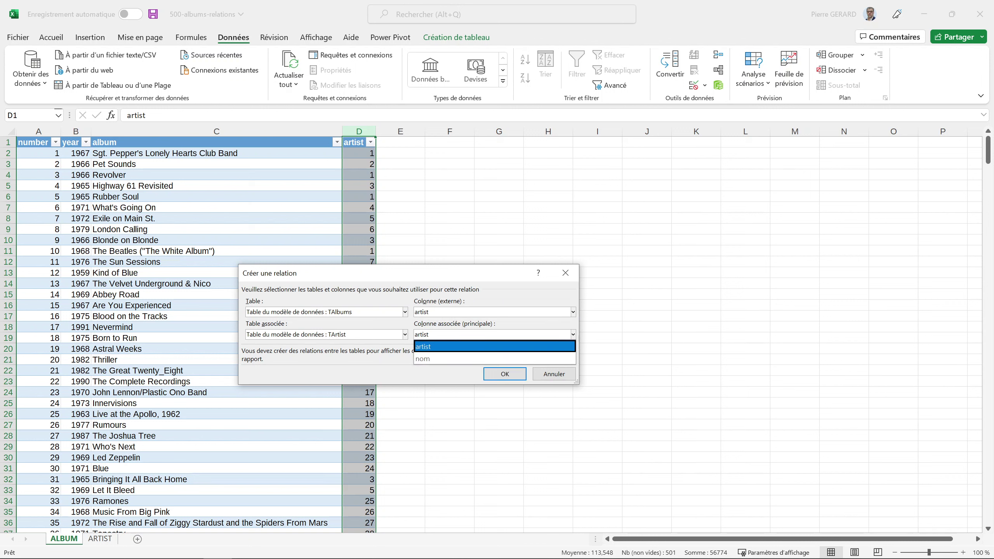
{"action": "key", "text": "Return"}
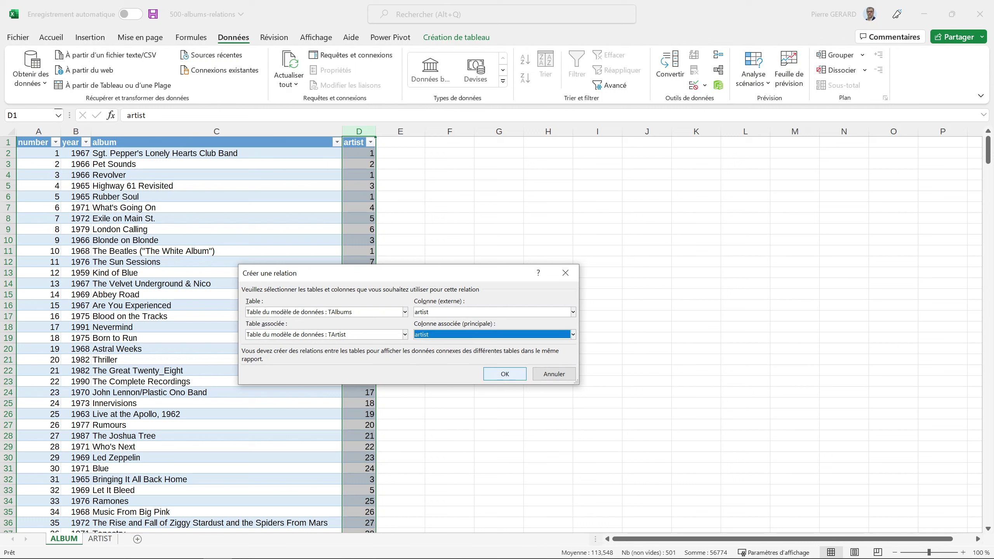
{"action": "key", "text": "Return"}
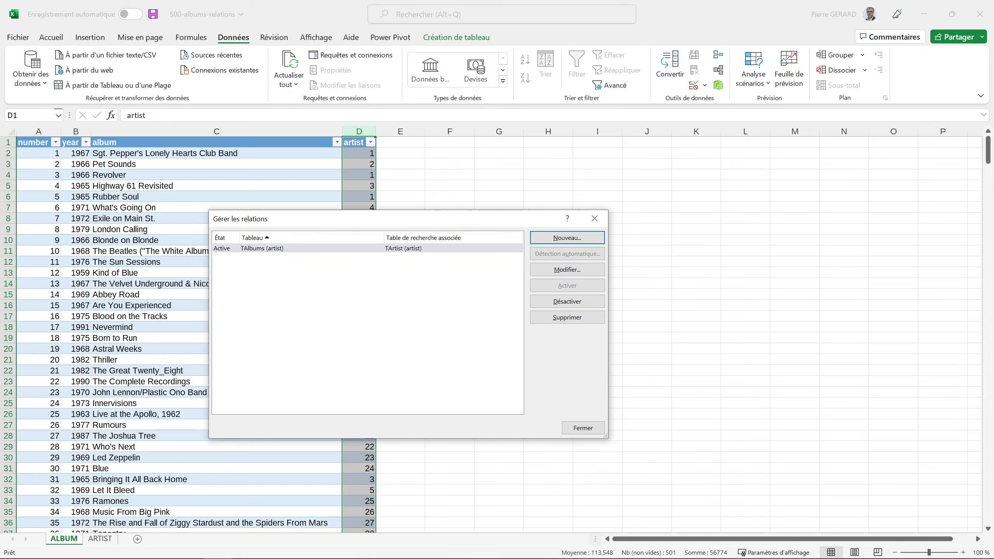
{"action": "left_click", "coordinate": [583, 428]}
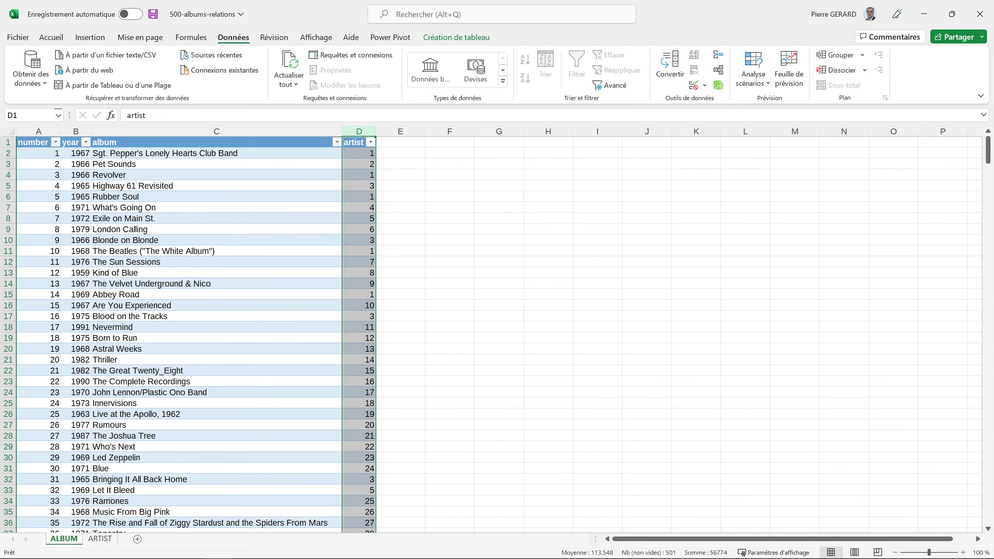
{"action": "left_click", "coordinate": [400, 273]}
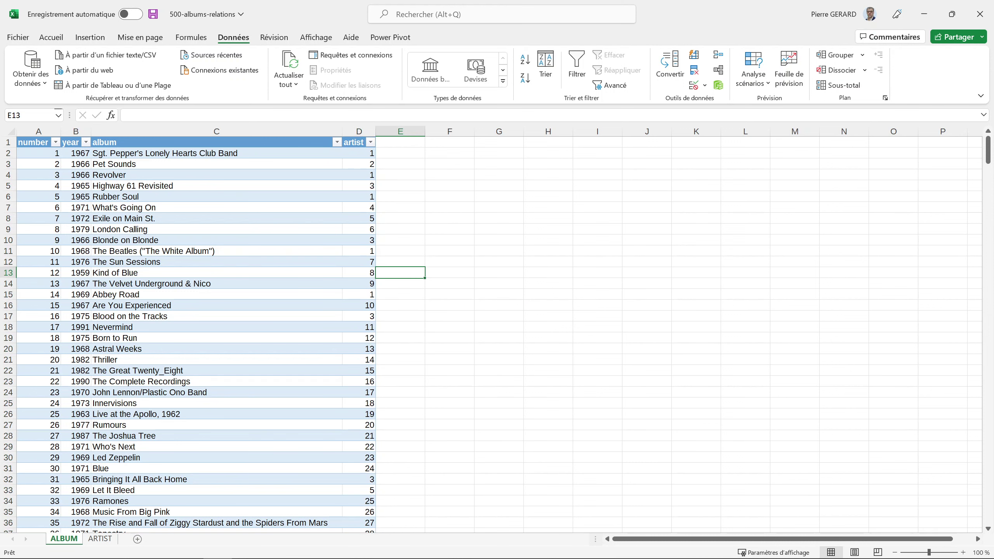
{"action": "left_click", "coordinate": [217, 263]}
{"action": "left_click", "coordinate": [100, 539]}
{"action": "left_click", "coordinate": [151, 327]}
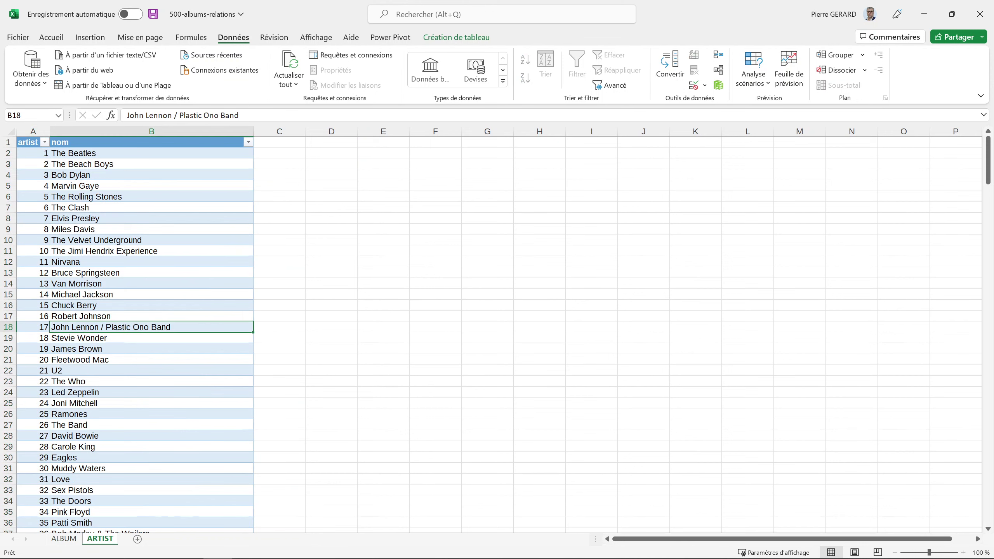
{"action": "left_click", "coordinate": [64, 539]}
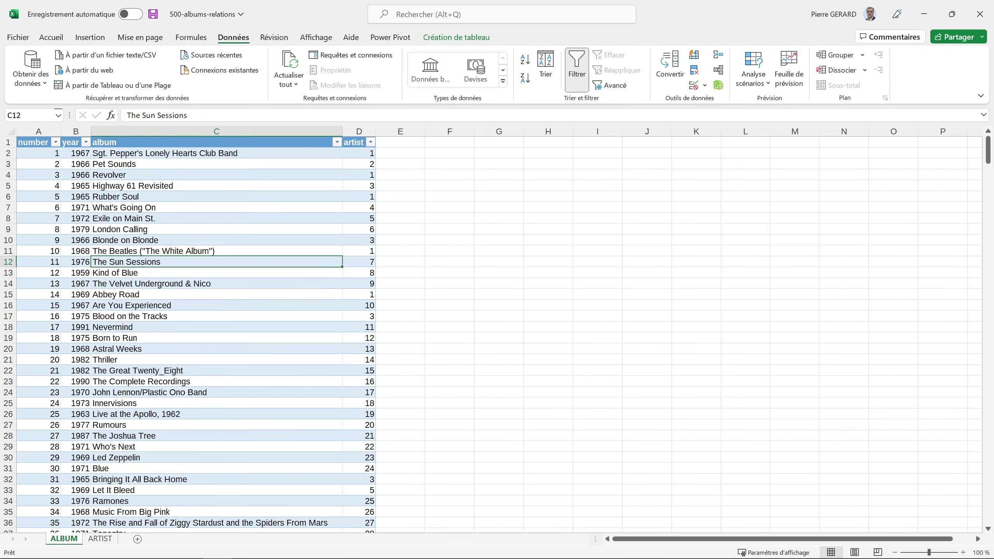
{"action": "left_click", "coordinate": [216, 208]}
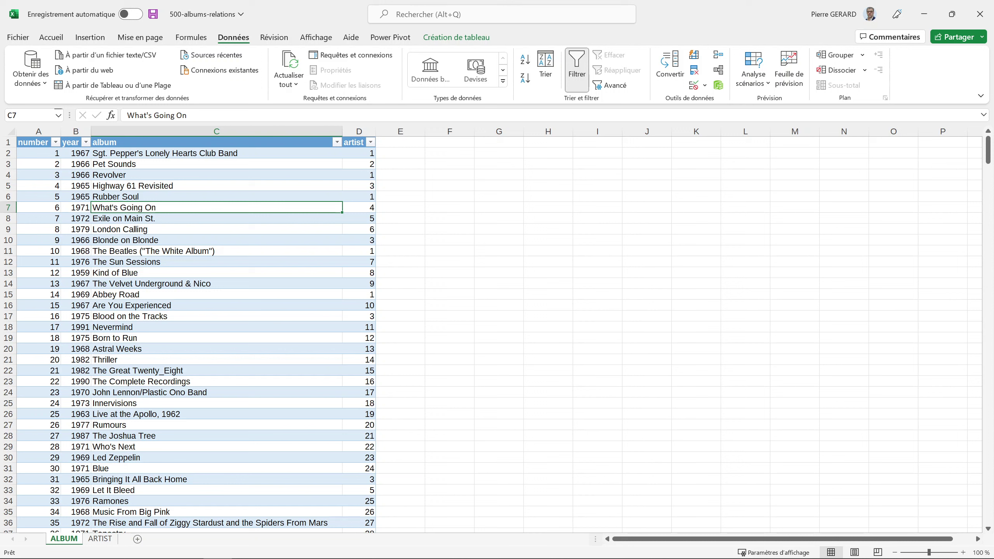
Insert a pivot table based on the Data Model at cell F1 of the existing ALBUM sheet.
{"action": "left_click", "coordinate": [450, 143]}
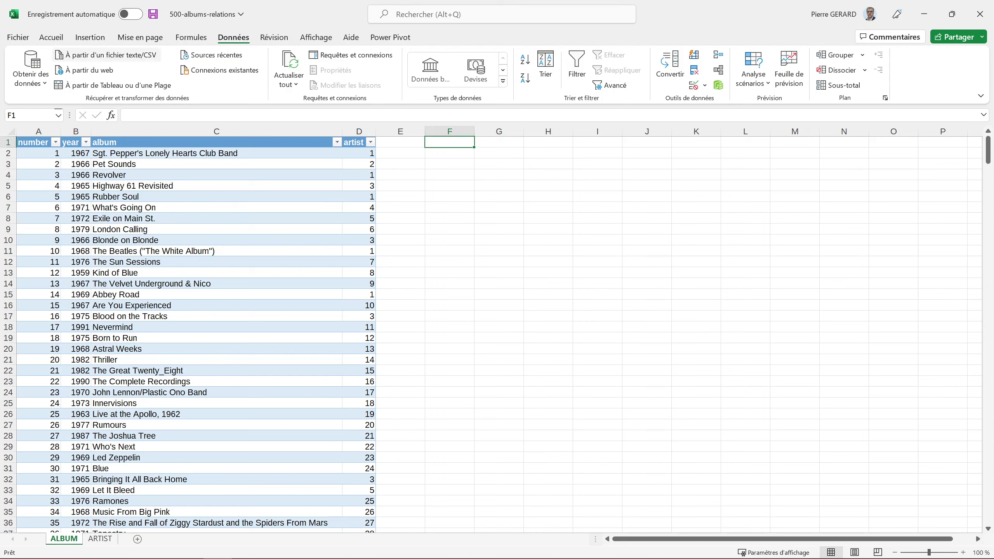
{"action": "left_click", "coordinate": [90, 37]}
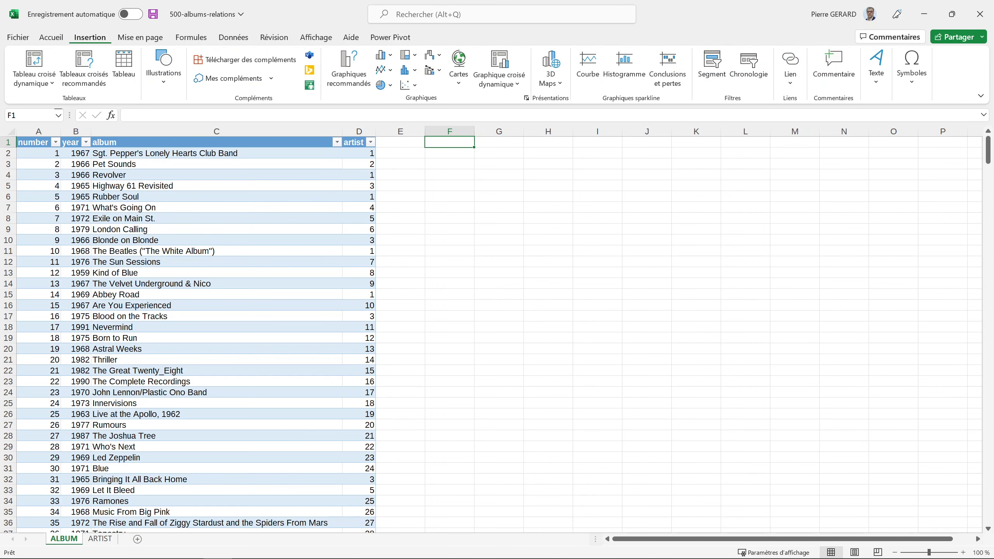
{"action": "left_click", "coordinate": [35, 74]}
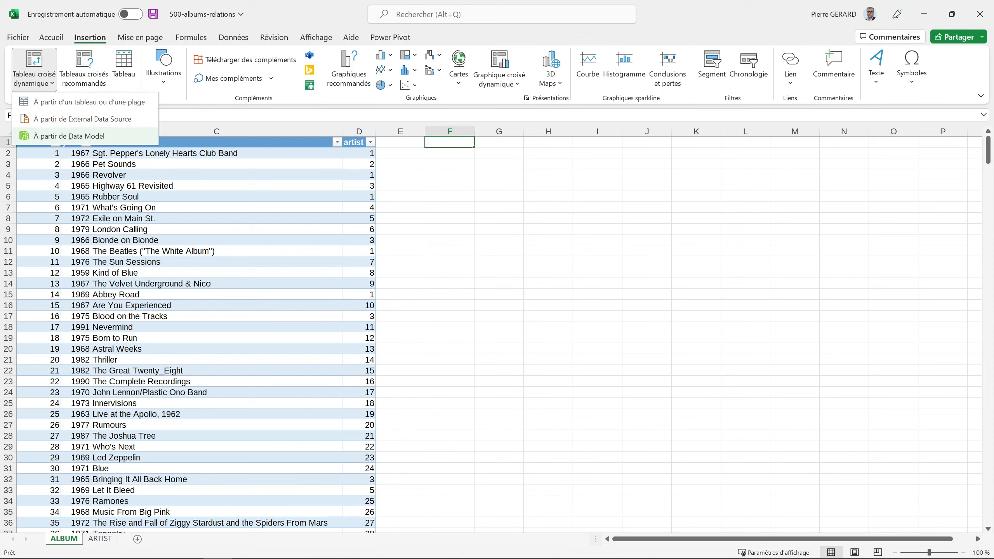
{"action": "left_click", "coordinate": [69, 136]}
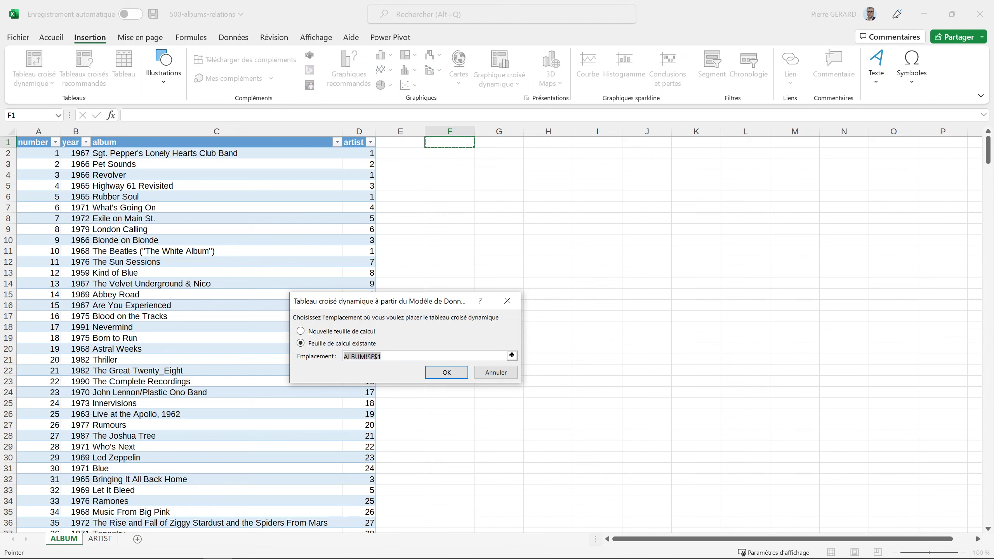
{"action": "left_click", "coordinate": [446, 372]}
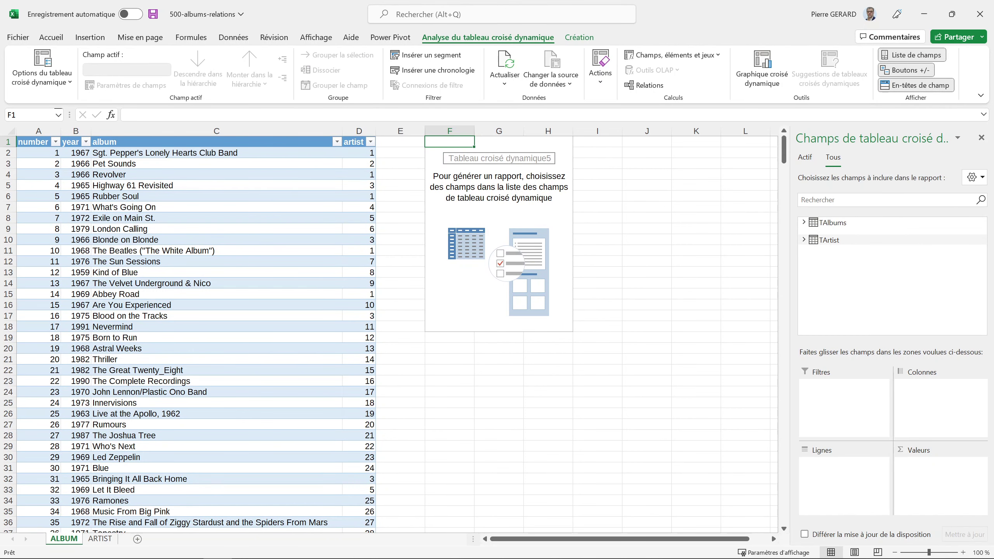
Expand the fields of TAlbums and TArtist, and add nom from TArtist to the pivot table's rows.
{"action": "left_click", "coordinate": [804, 240]}
{"action": "left_click", "coordinate": [803, 222]}
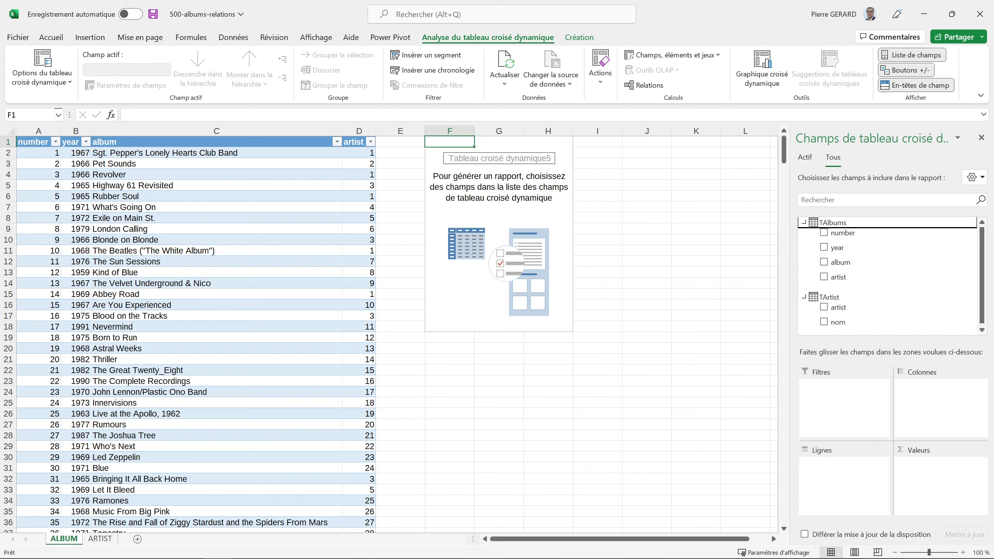
{"action": "left_click_drag", "start_coordinate": [838, 323], "coordinate": [842, 470]}
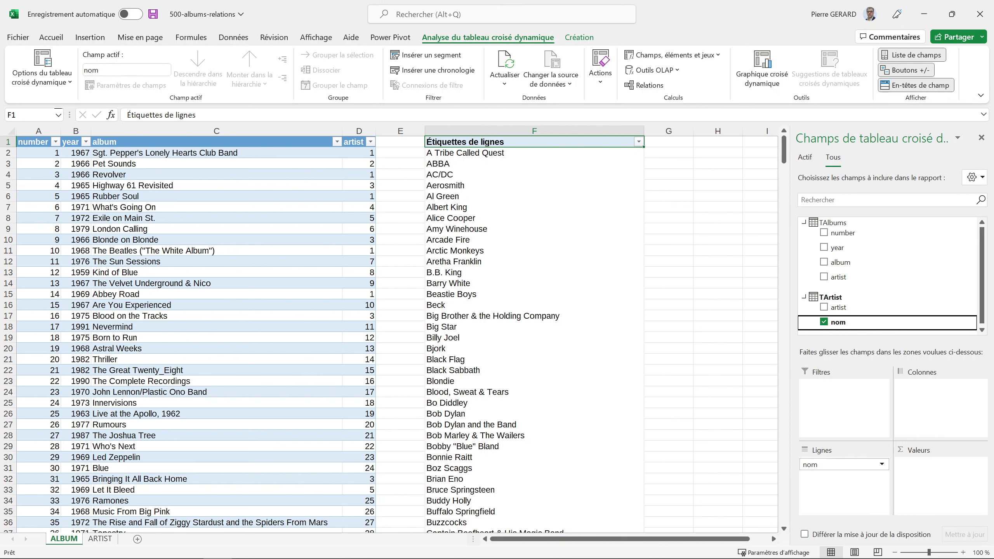
Add number from TAlbums to the pivot table's values and summarize it by count (Nombre).
{"action": "left_click_drag", "start_coordinate": [843, 233], "coordinate": [935, 475]}
{"action": "left_click", "coordinate": [940, 464]}
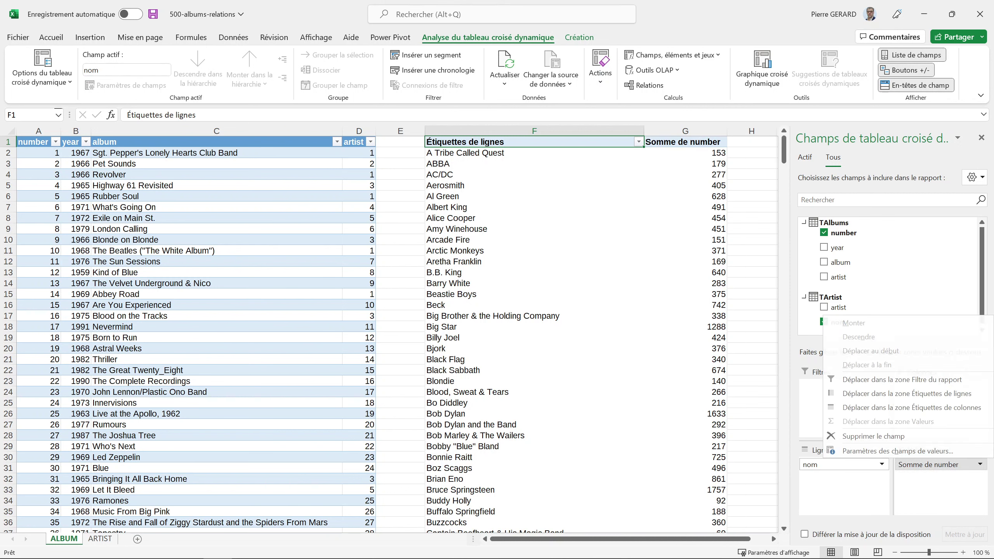
{"action": "left_click", "coordinate": [898, 451]}
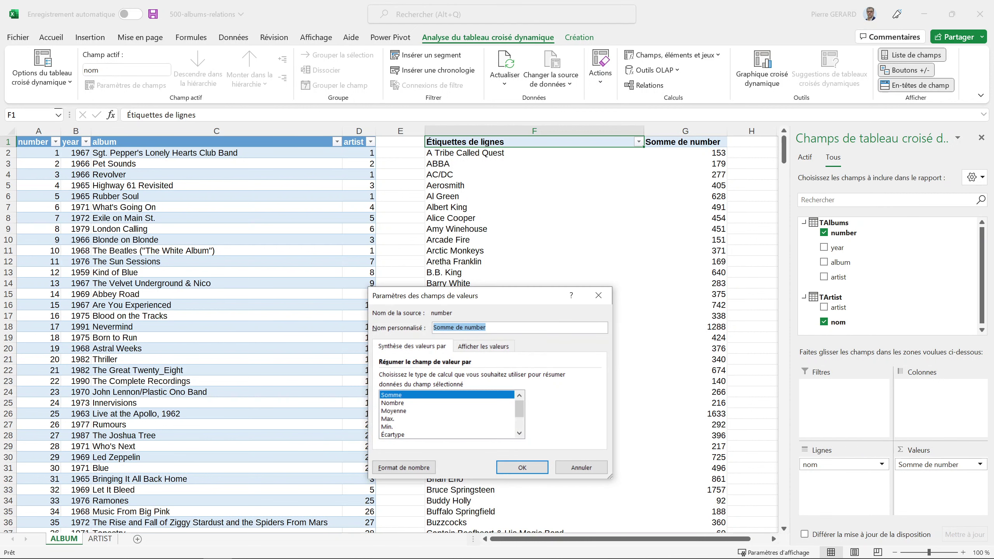
{"action": "left_click", "coordinate": [393, 402]}
{"action": "left_click", "coordinate": [522, 467]}
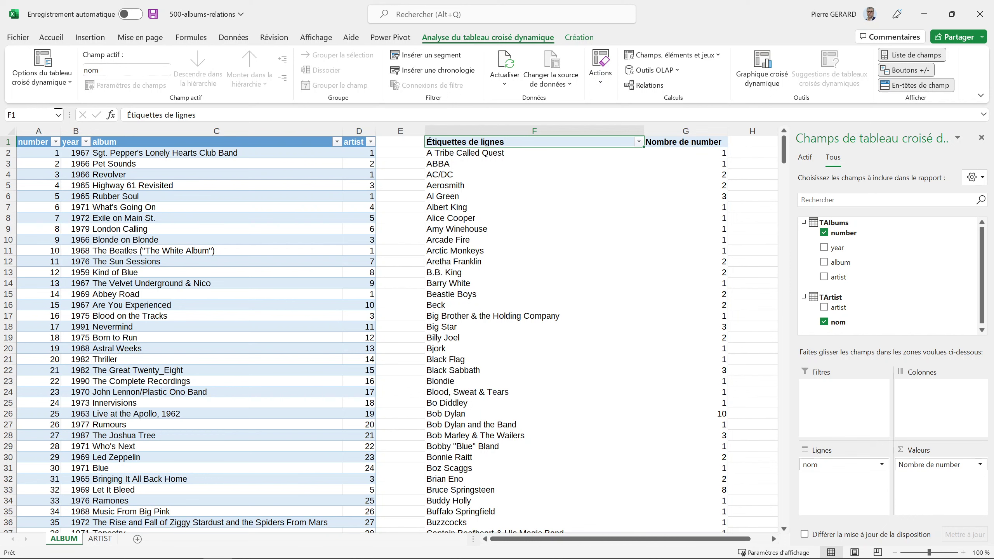
Examine the album counts per artist name in the pivot table, including the rows for Al Green and Bob Dylan.
{"action": "scroll", "coordinate": [388, 333], "scroll_direction": "down", "scroll_amount": 8}
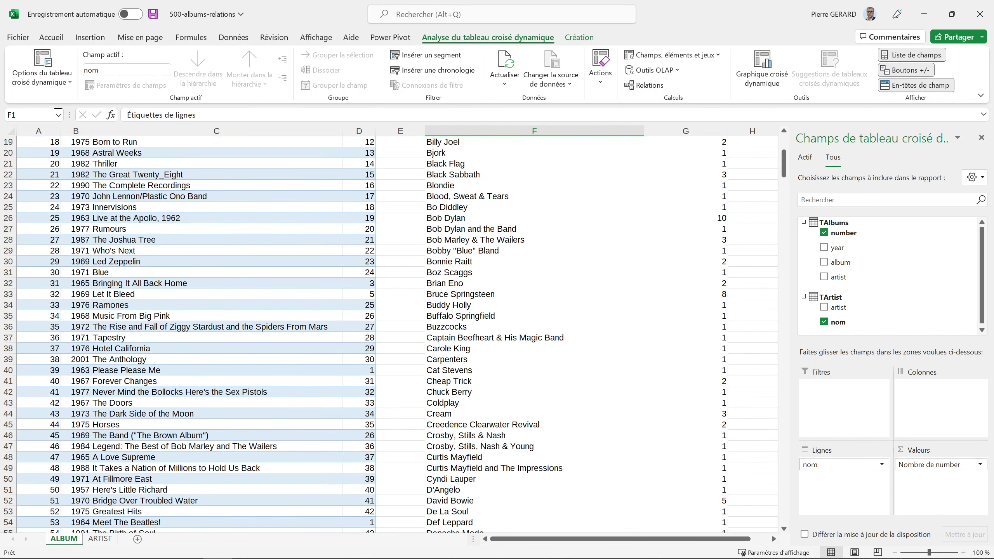
{"action": "scroll", "coordinate": [387, 333], "scroll_direction": "up", "scroll_amount": 8}
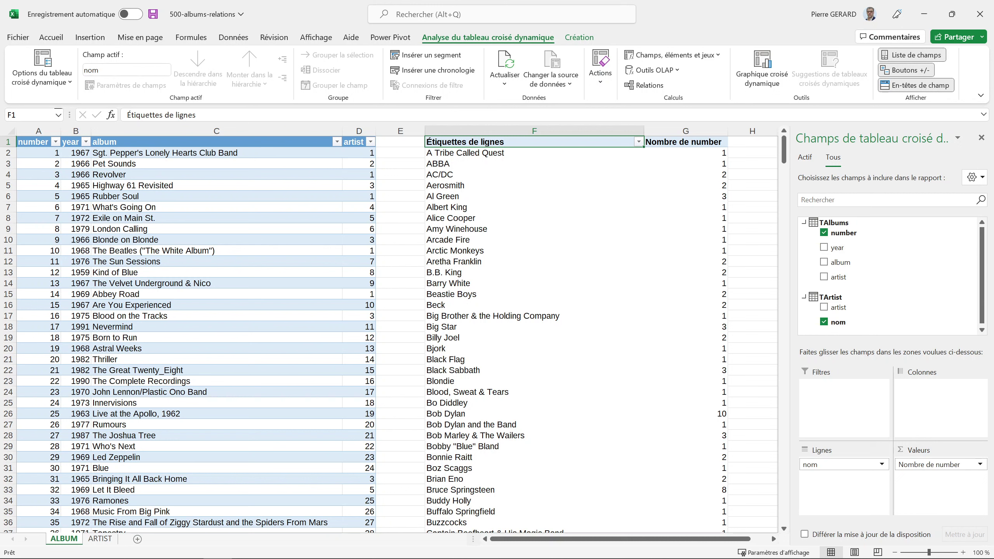
{"action": "key", "text": "Down"}
{"action": "key", "text": "Down"}
{"action": "key", "text": "Down"}
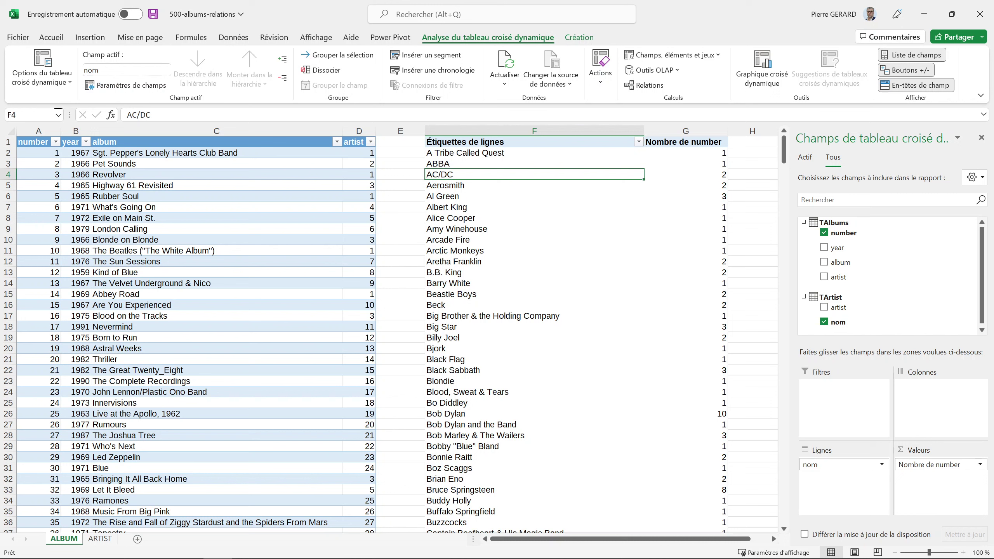
{"action": "key", "text": "Down"}
{"action": "key", "text": "Down"}
{"action": "key", "text": "shift+Right"}
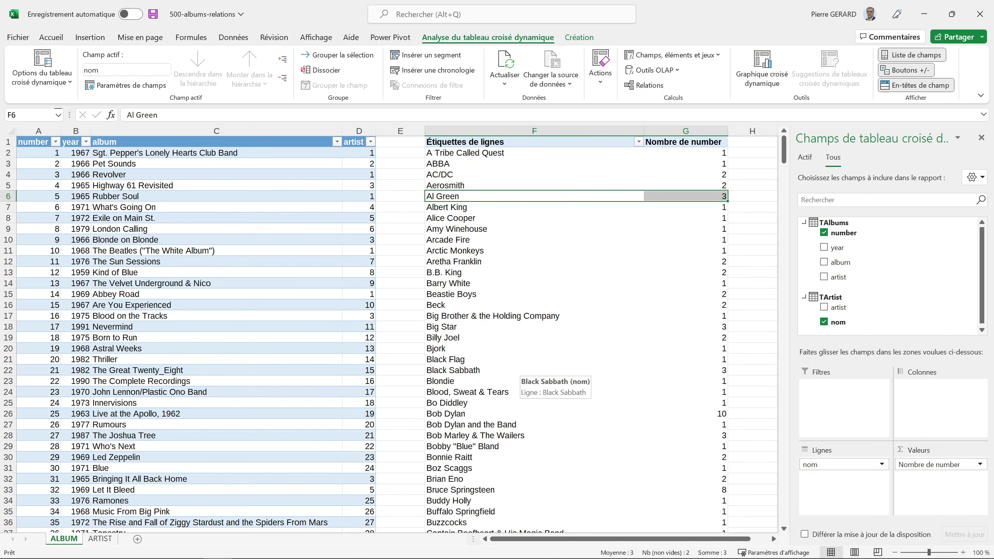
{"action": "left_click", "coordinate": [534, 414]}
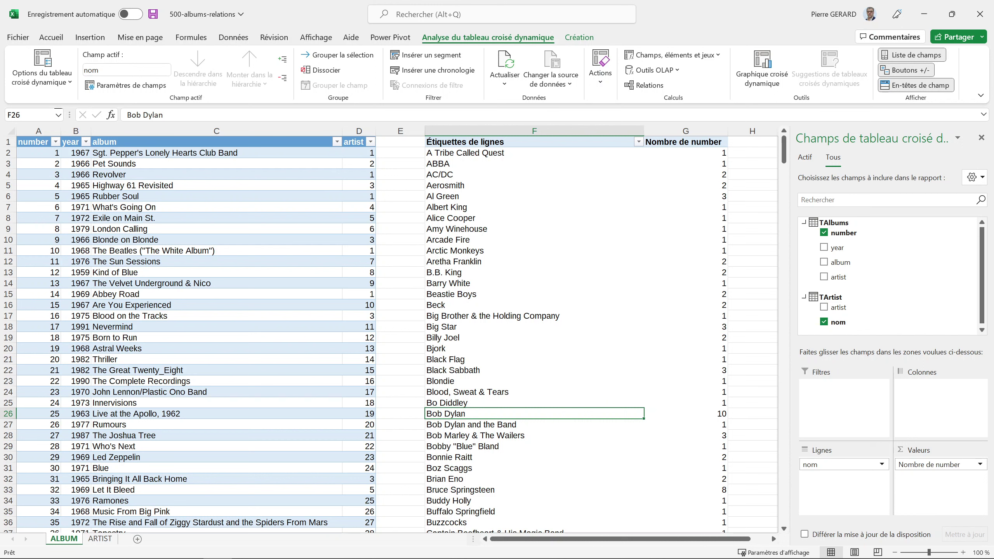
Open the data model in the Power Pivot window and show the TAlbums and TArtist relationship in diagram view.
{"action": "left_click", "coordinate": [390, 38]}
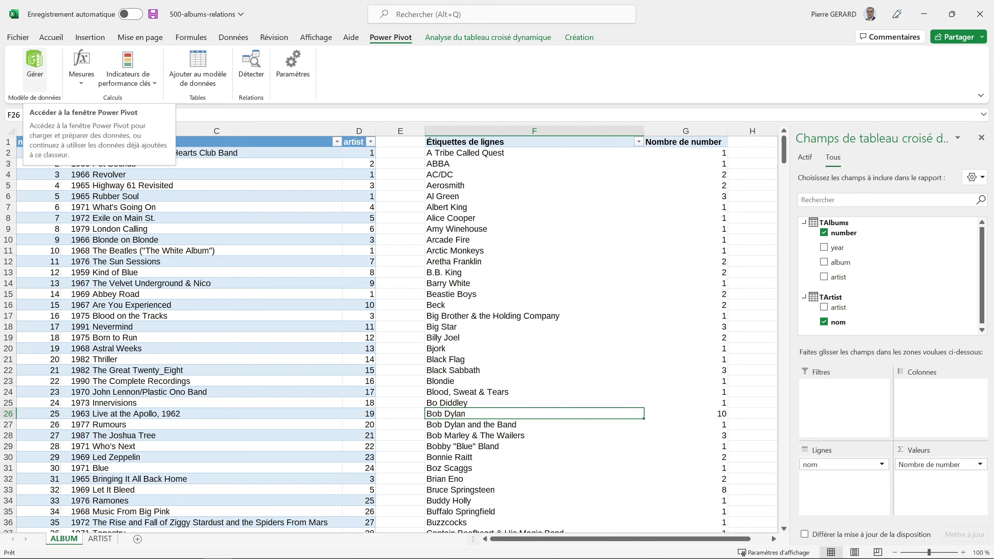
{"action": "left_click", "coordinate": [35, 62]}
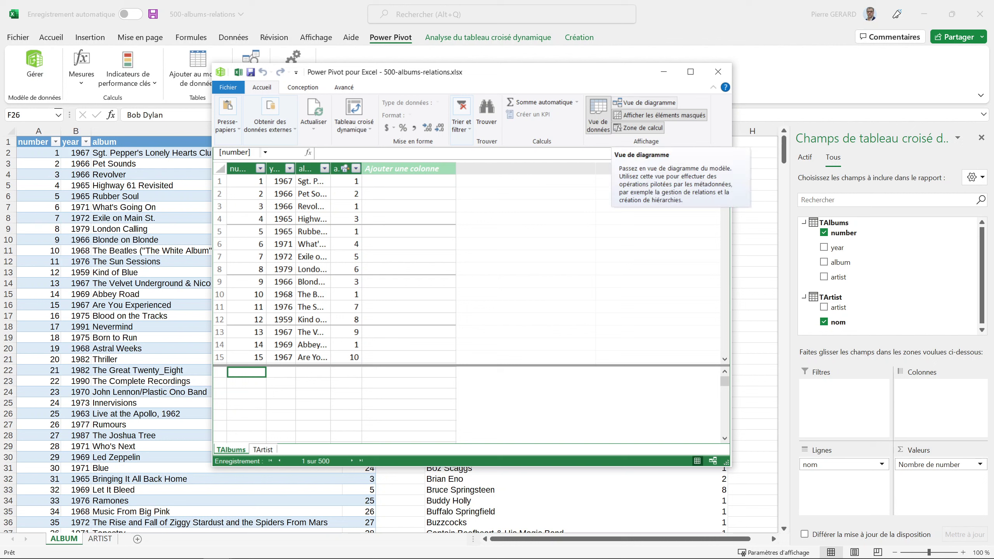
{"action": "left_click", "coordinate": [644, 103]}
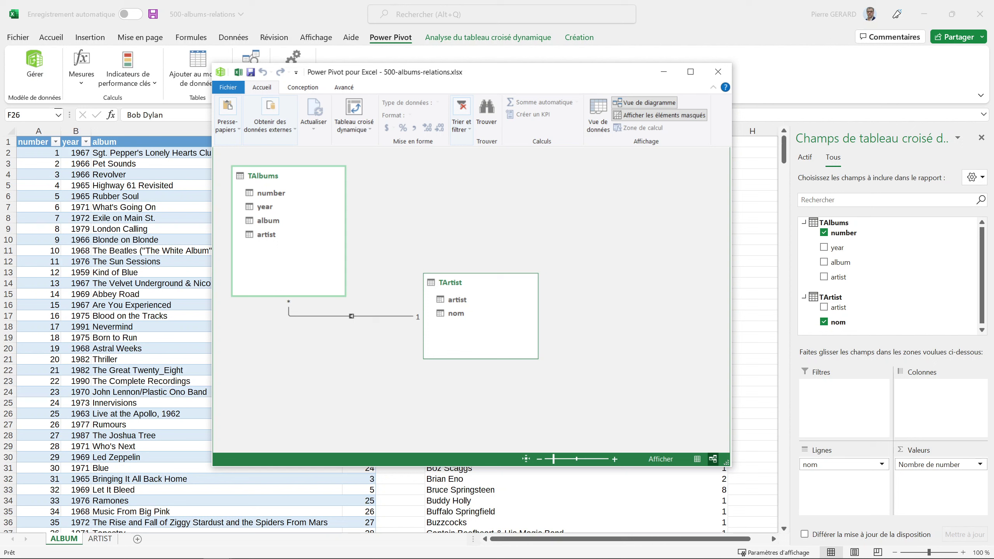
Review Power Pivot's design and advanced commands for the data model, and close the Power Pivot window.
{"action": "left_click", "coordinate": [303, 87]}
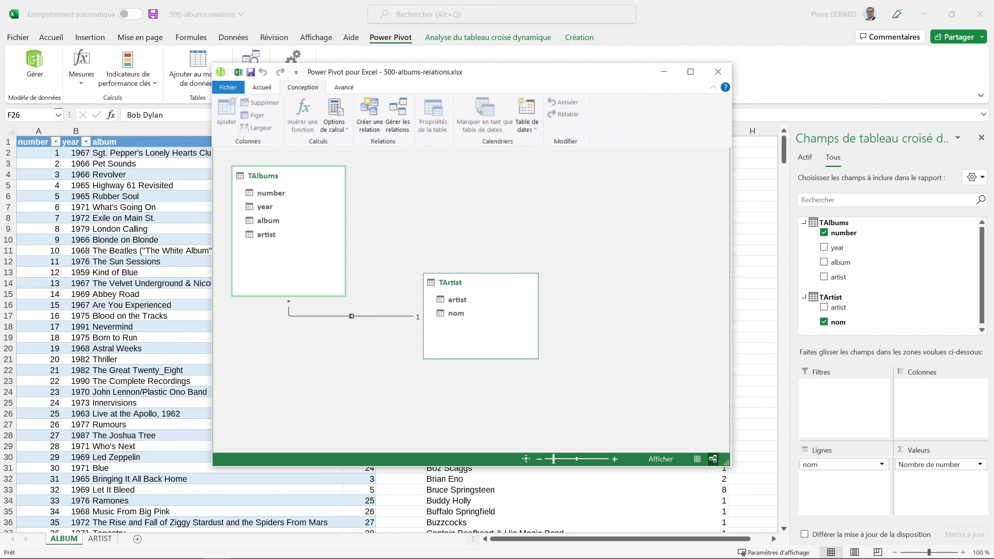
{"action": "left_click", "coordinate": [344, 87]}
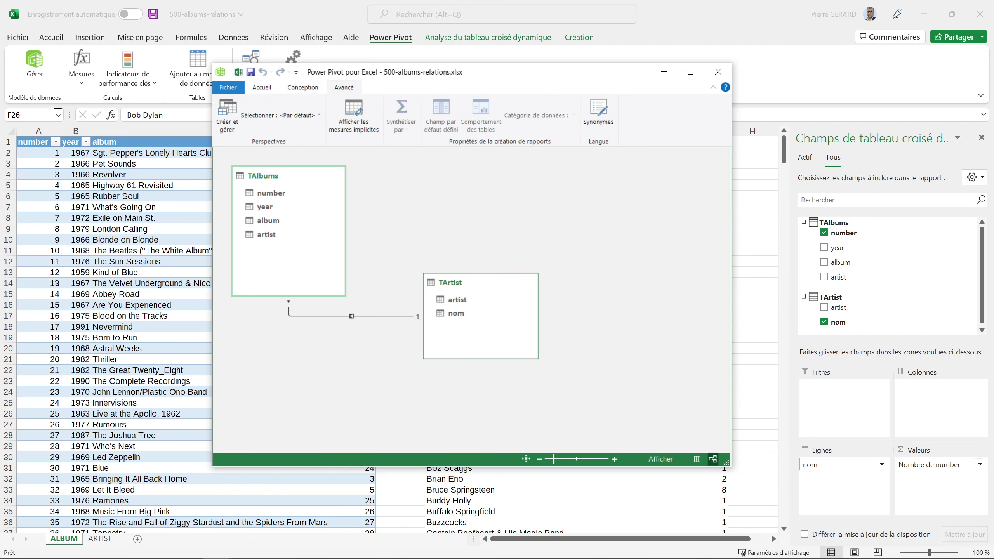
{"action": "left_click", "coordinate": [303, 87]}
{"action": "left_click", "coordinate": [262, 87]}
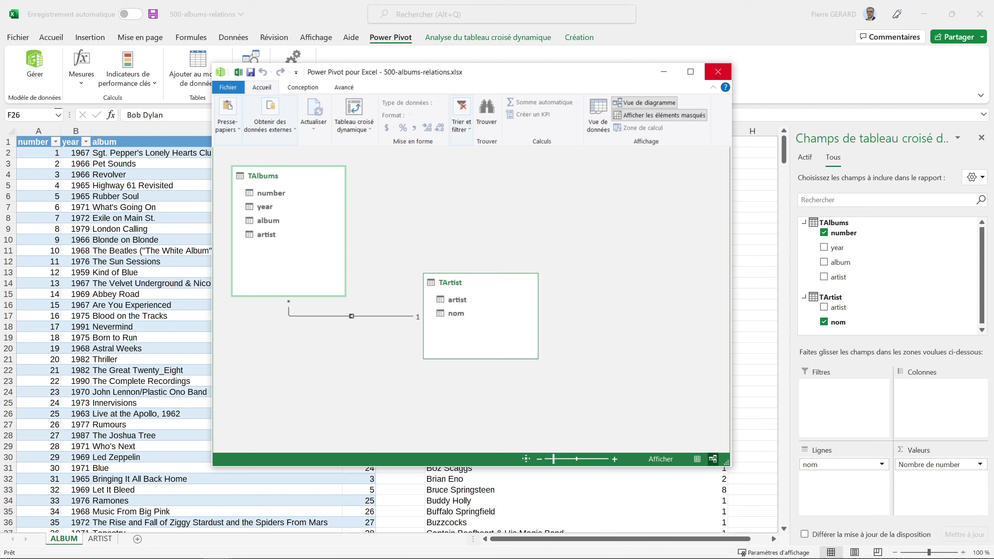
{"action": "left_click", "coordinate": [718, 72]}
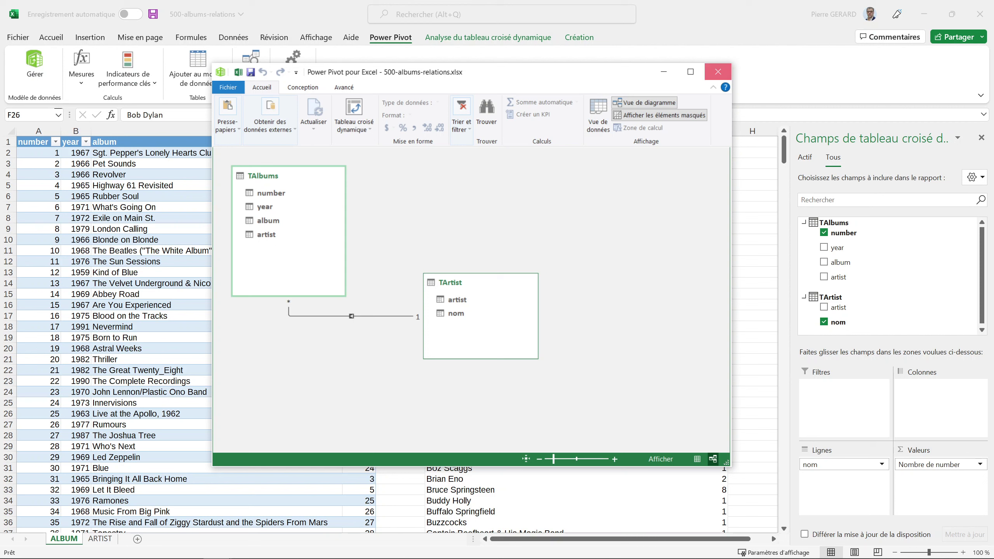